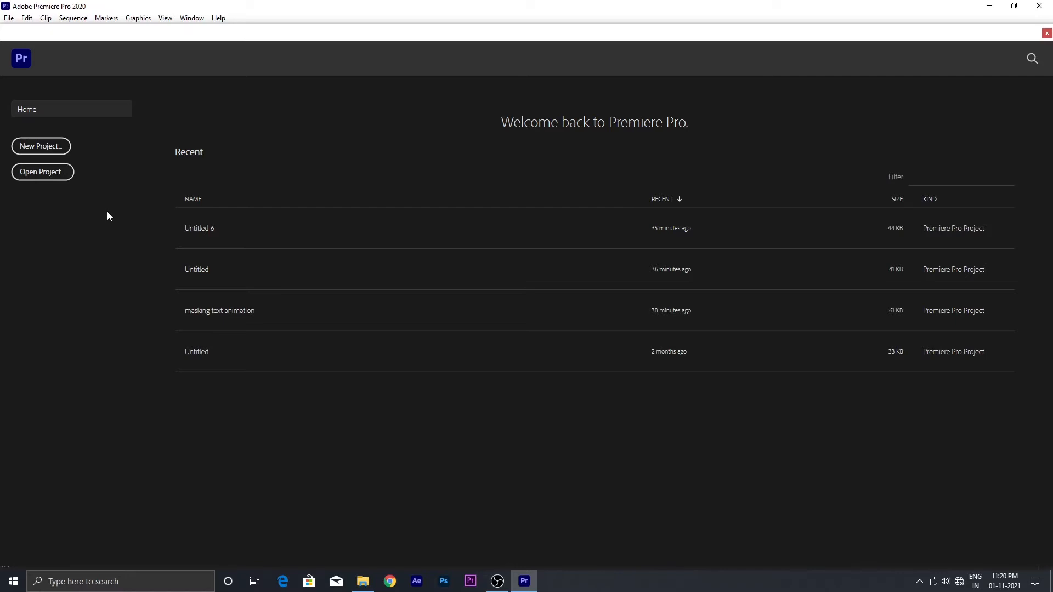
Create a new project named masking_text animation, saved in the project cc pro folder.
left_click(52, 148)
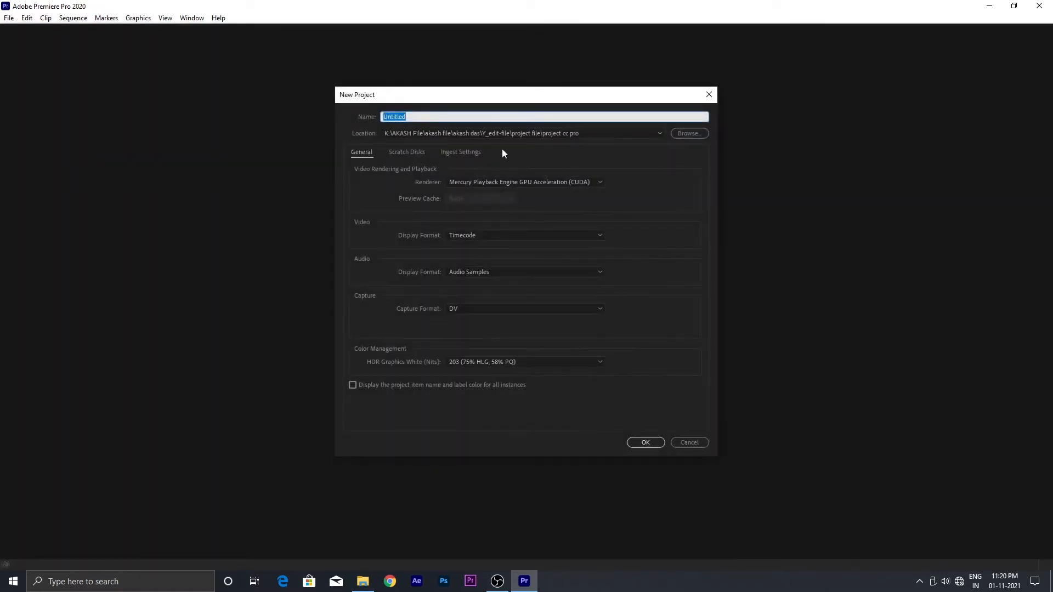
key("BackSpace")
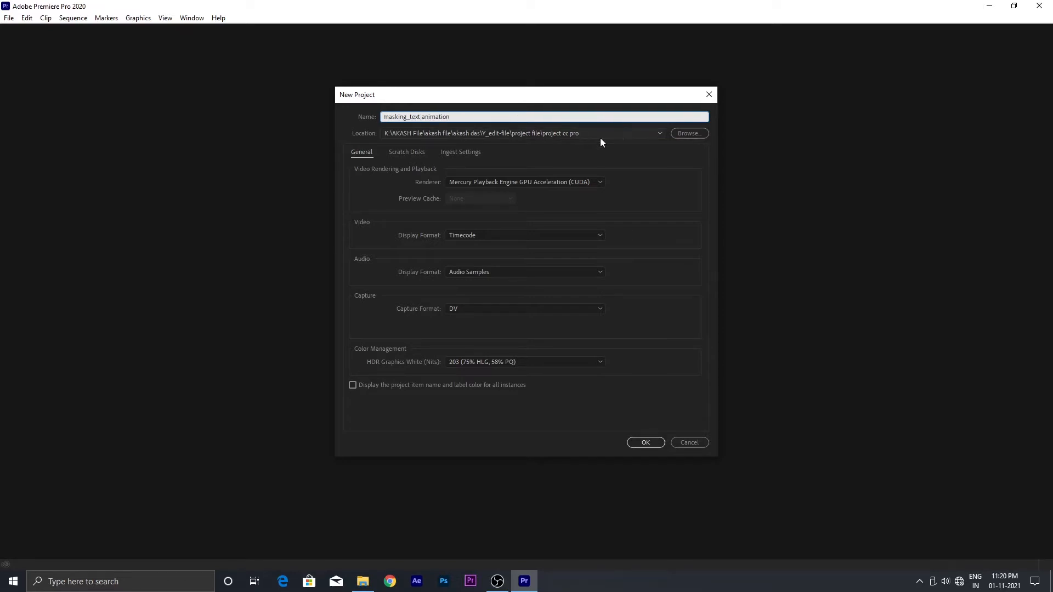
left_click(689, 135)
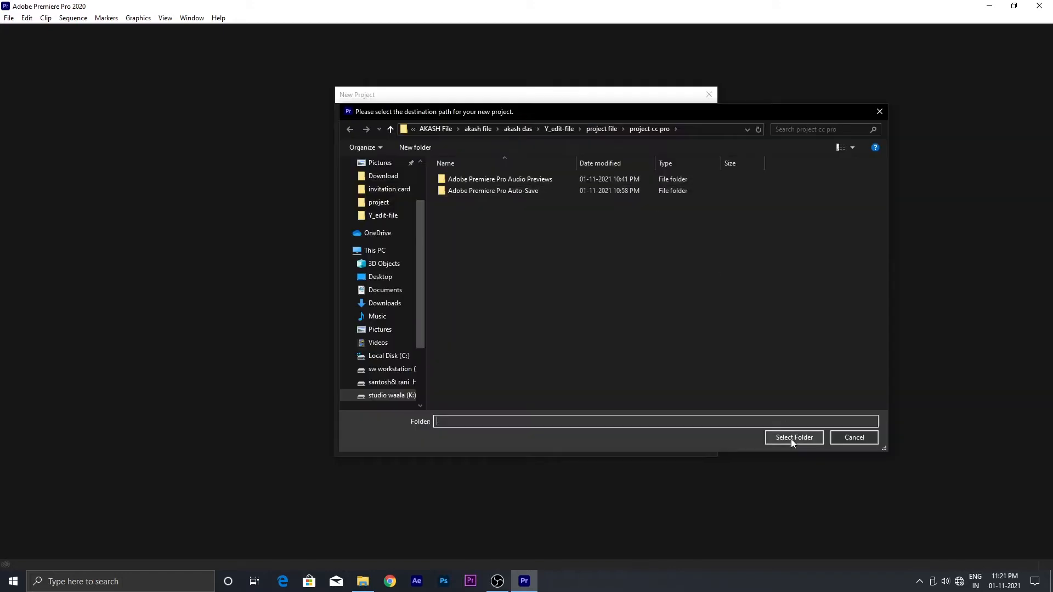
left_click(791, 439)
left_click(646, 443)
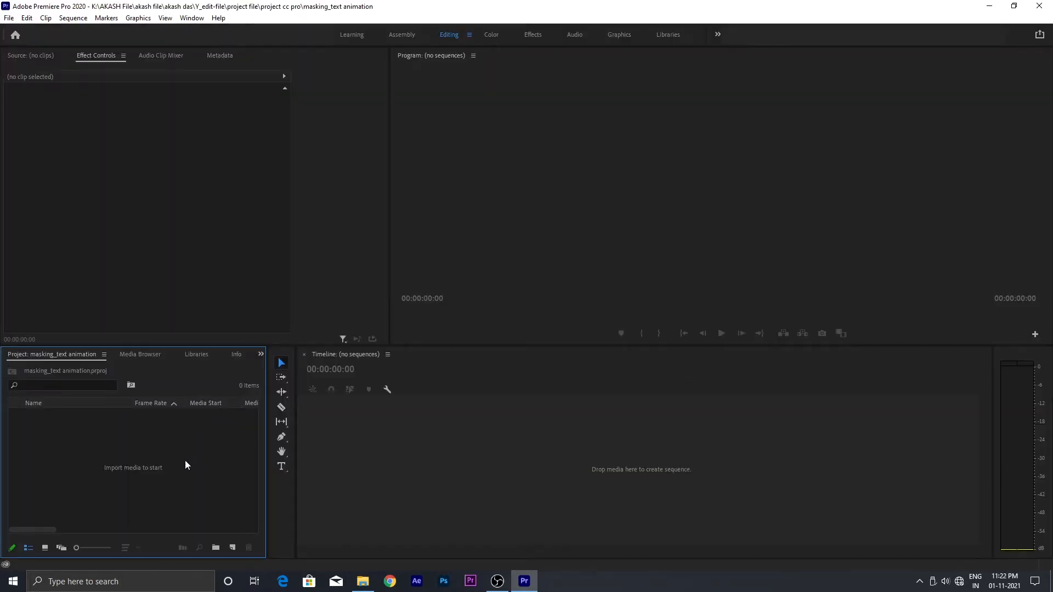
Create a new sequence from the DSLR 1080p24 preset and name it masking_text-animation.
right_click(141, 451)
mouse_move(206, 299)
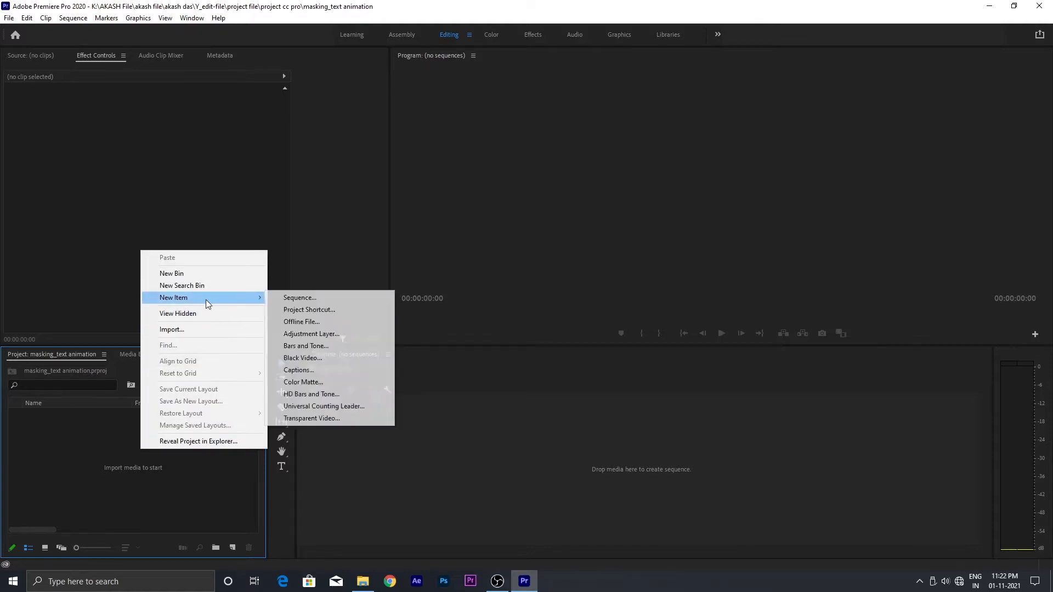
left_click(296, 298)
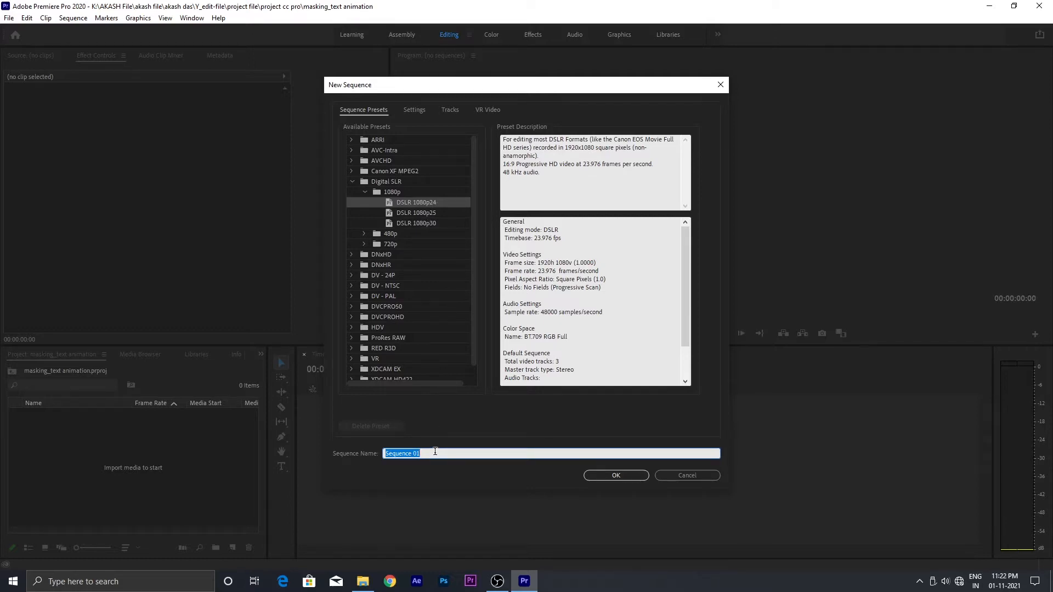
key("BackSpace")
type("masking_text-animation")
left_click(624, 476)
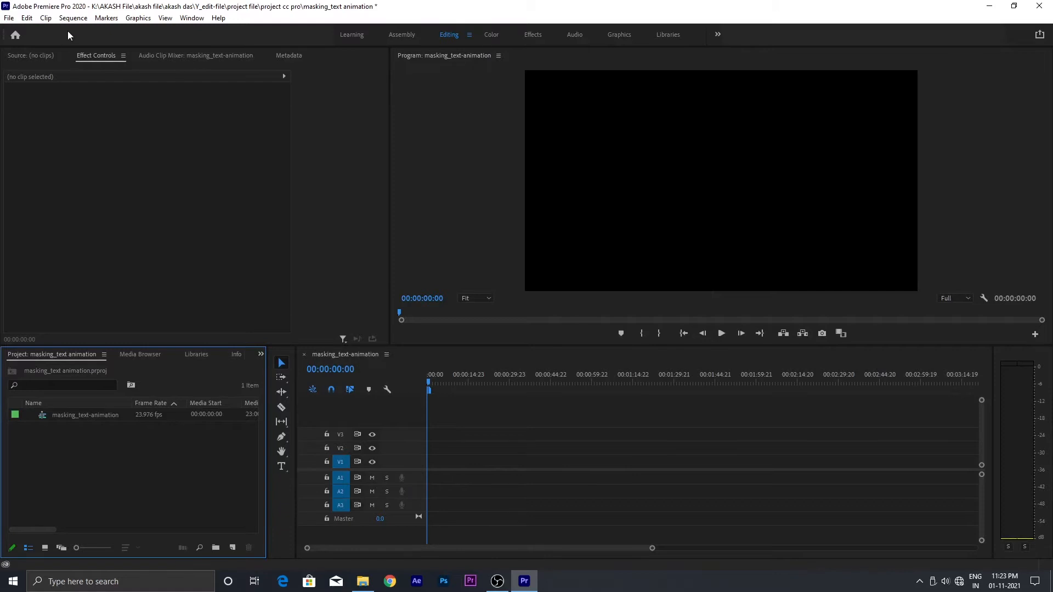
Create a new 1920 x 1080 legacy title named line.
left_click(7, 19)
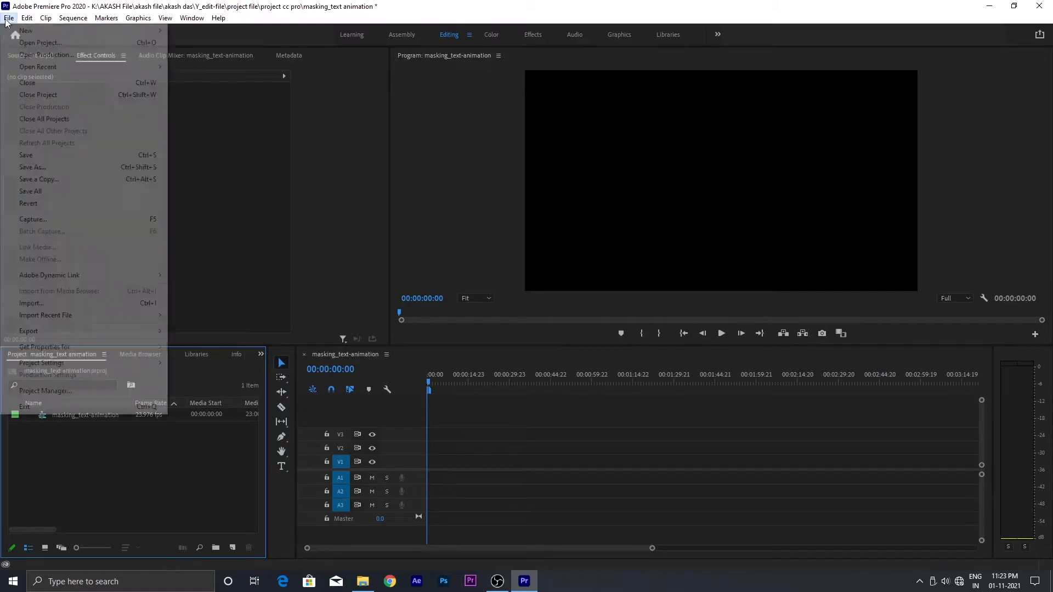
mouse_move(114, 35)
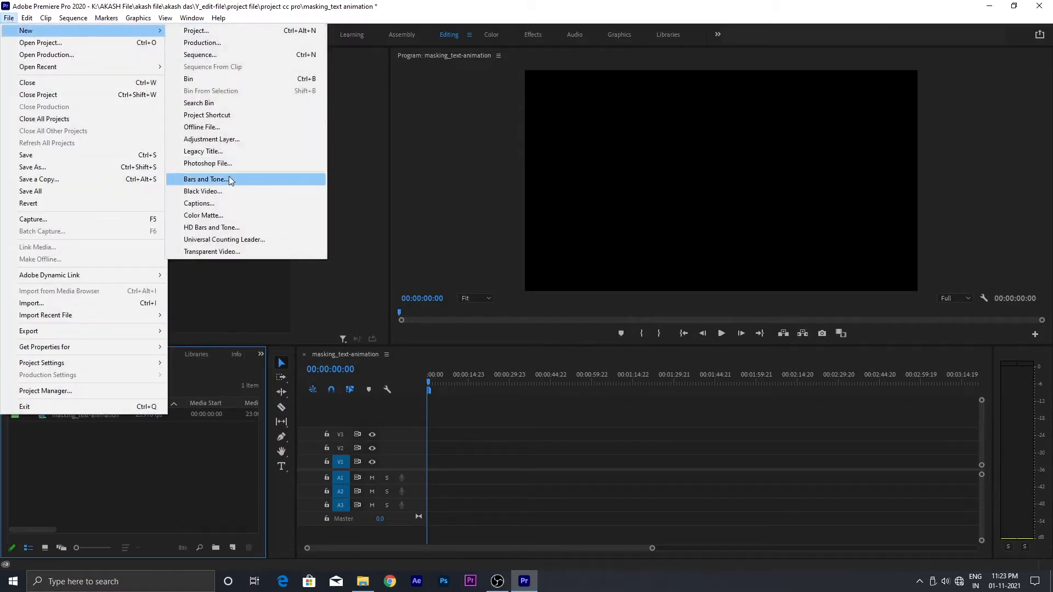
left_click(232, 155)
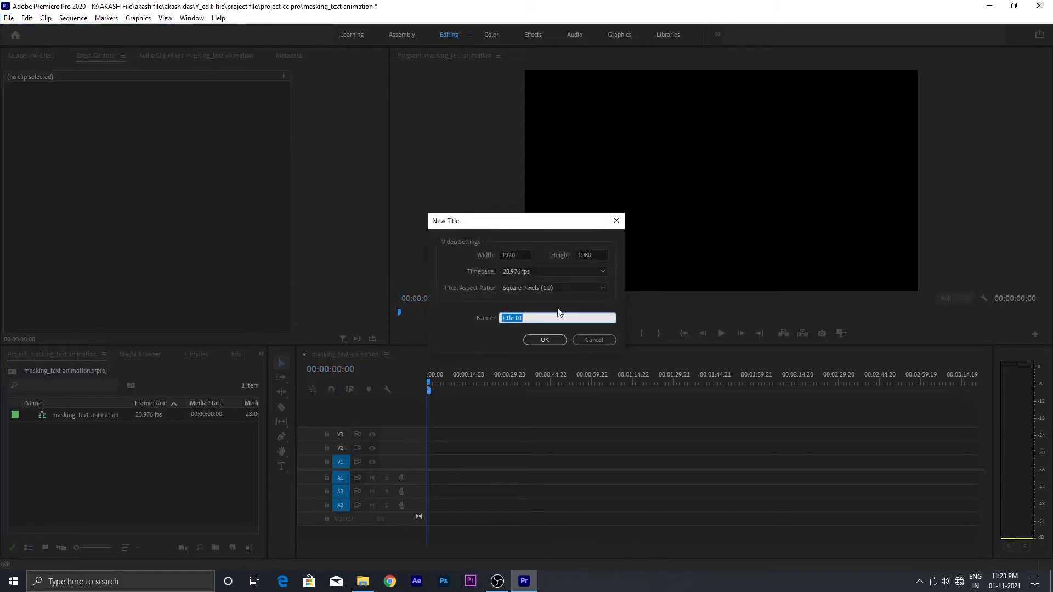
type("line")
left_click(544, 339)
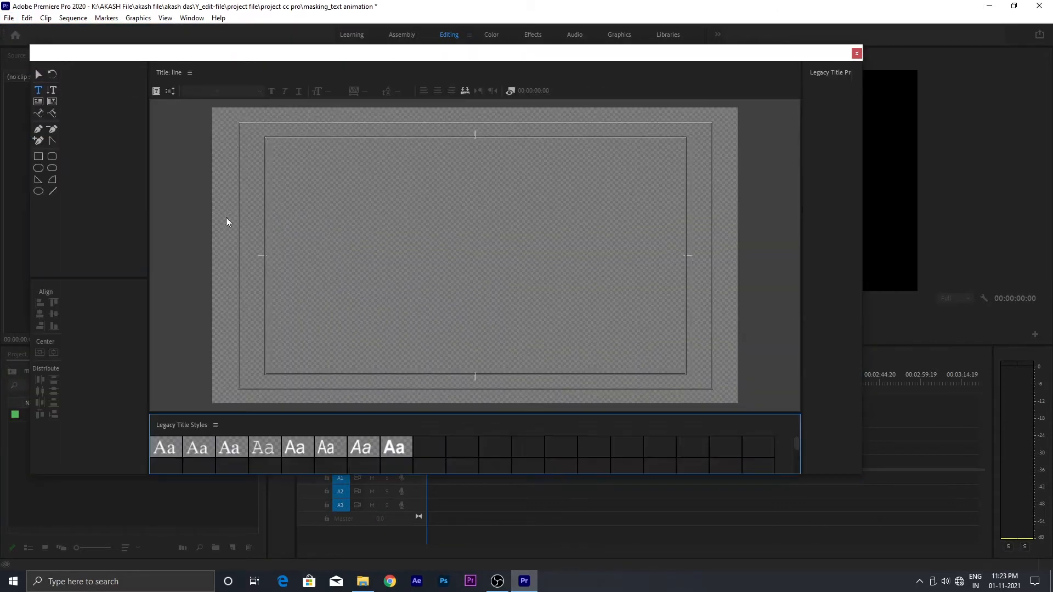
Draw a thin horizontal rounded-corner rectangle about 819 wide and 11 high, slightly above the centre of the title.
left_click_drag(149, 221, 112, 221)
left_click(51, 158)
mouse_move(319, 225)
left_mouse_down()
mouse_move(616, 235)
mouse_move(544, 227)
left_mouse_up()
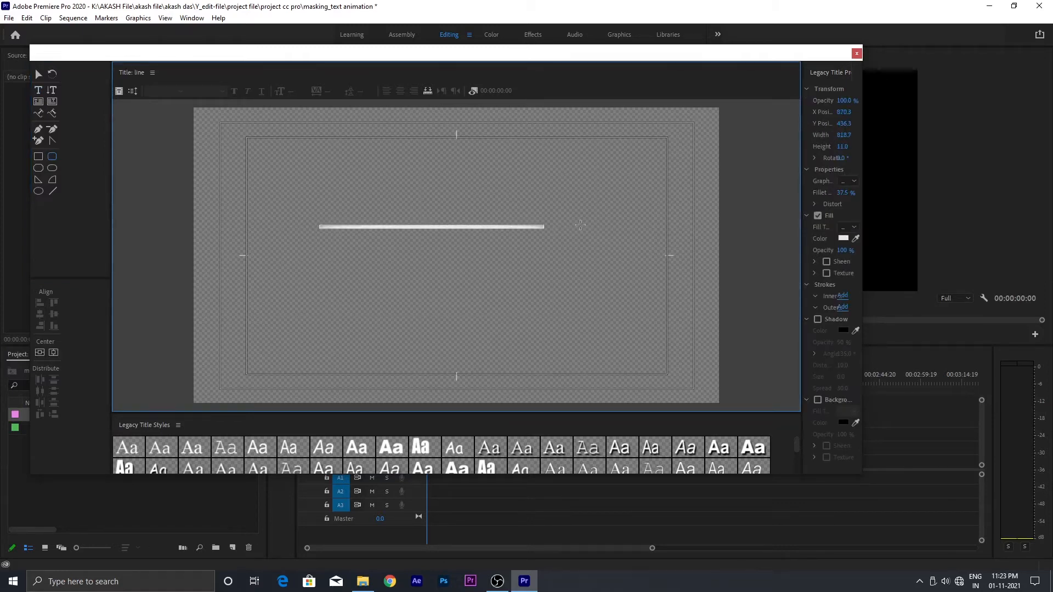
Change the thin bar's fill color to bright yellow and close the title editor.
left_click(844, 239)
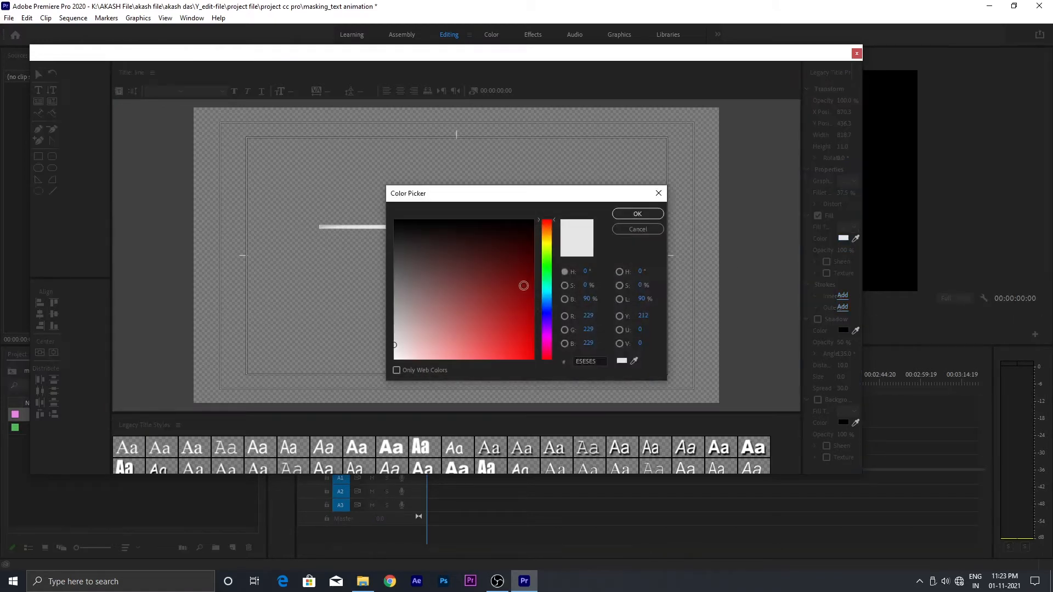
left_click(548, 244)
left_click(524, 357)
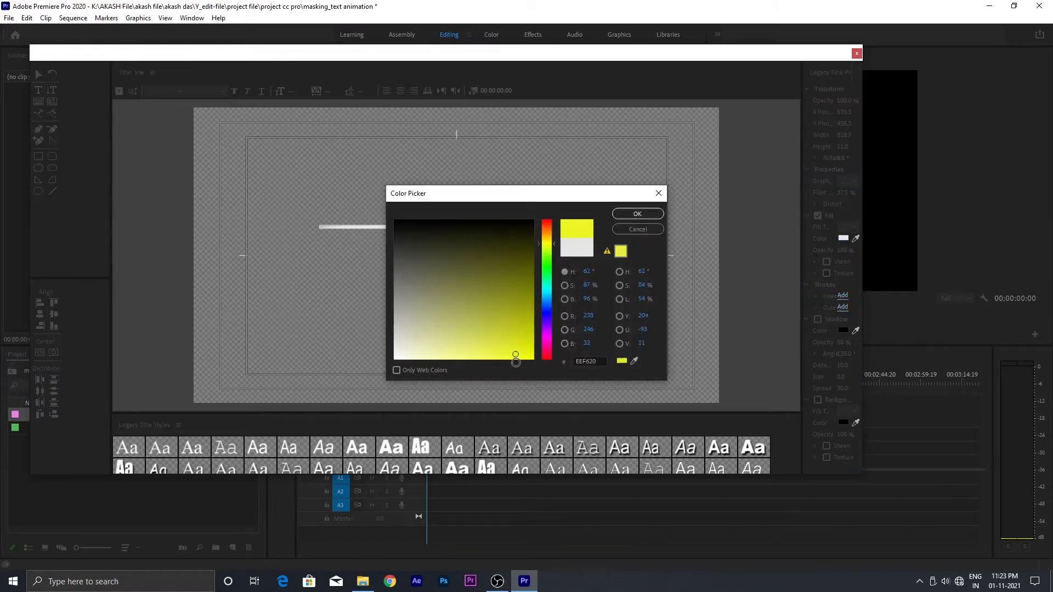
left_click(636, 213)
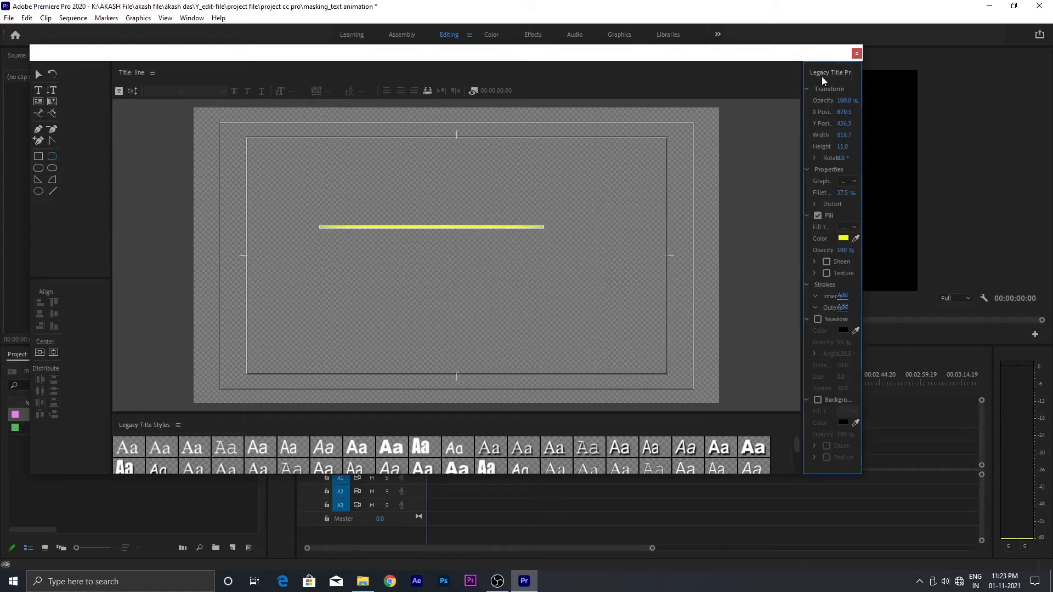
left_click(857, 53)
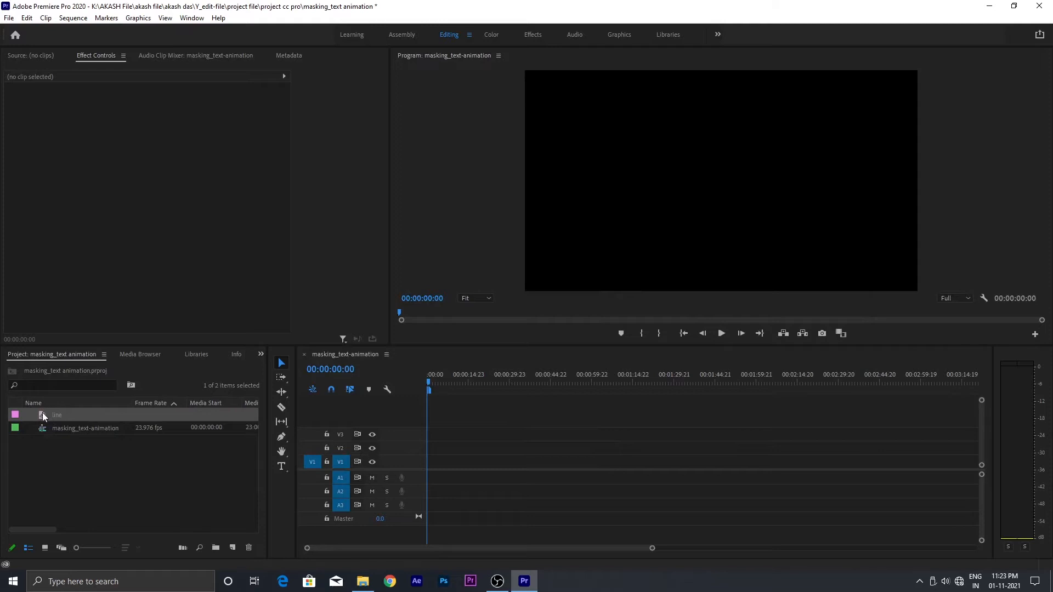
Place the line title on track V1 at the start of the sequence.
left_click_drag(43, 419, 433, 462)
key("=")
key("=")
key("=")
key("=")
key("=")
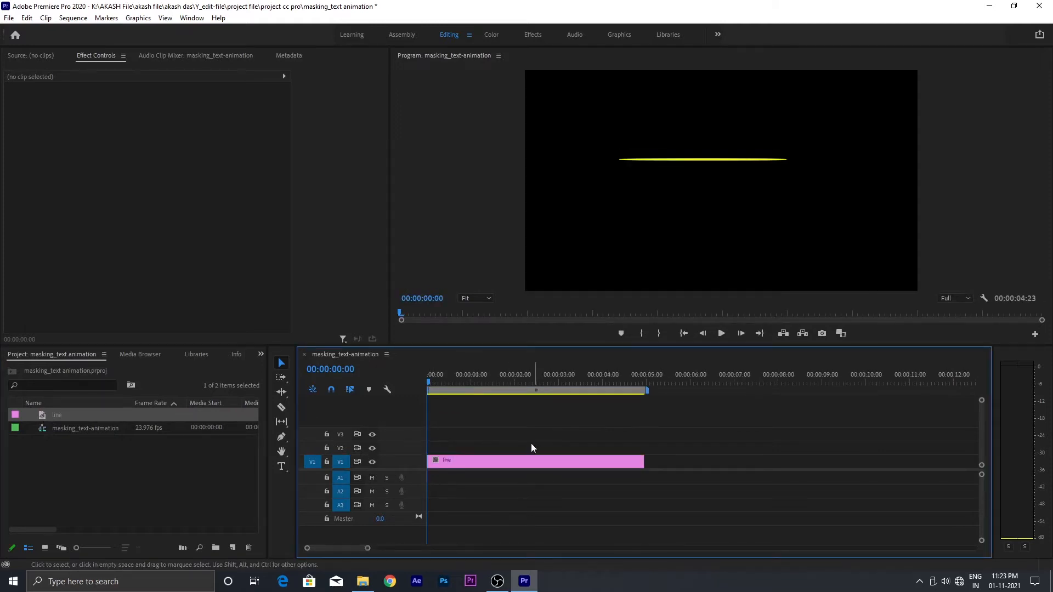
key("=")
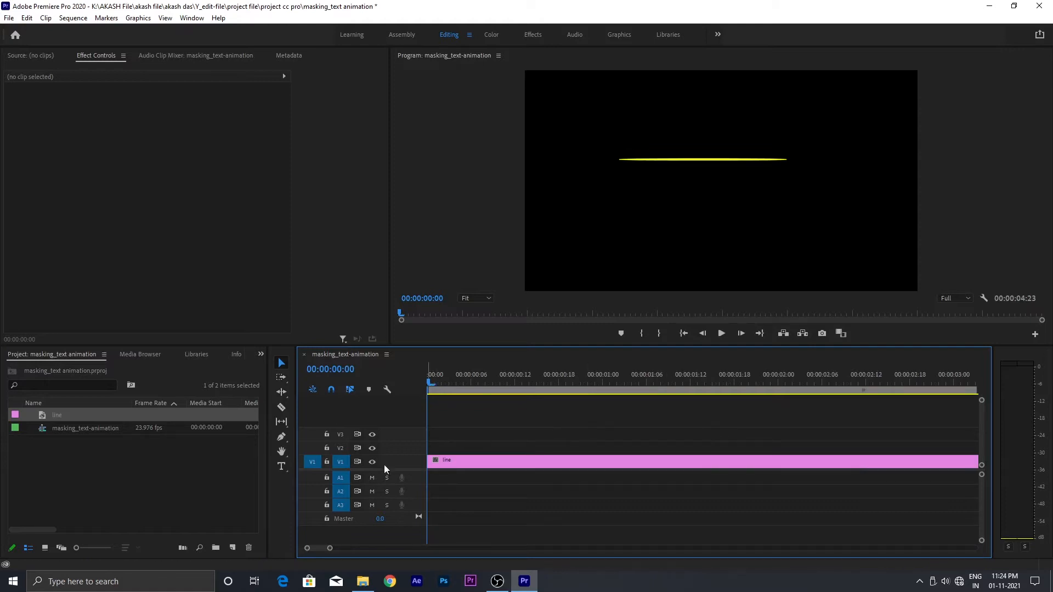
Set the line clip's position to 1025, 591 and its scale to 74 so the bar sits centred.
key("d")
left_click_drag(178, 113, 214, 112)
mouse_move(156, 112)
left_mouse_down()
mouse_move(192, 112)
mouse_move(135, 123)
mouse_move(166, 112)
left_mouse_up()
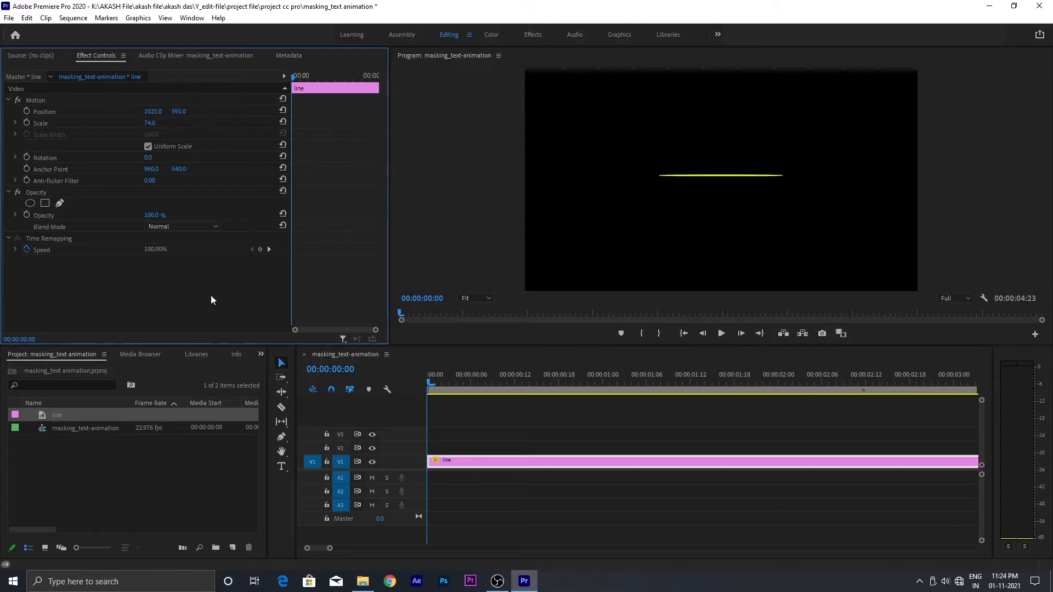
Add a rectangular opacity mask to the line clip, reshape it closely around the yellow bar and set its feather to 0.
left_click(466, 463)
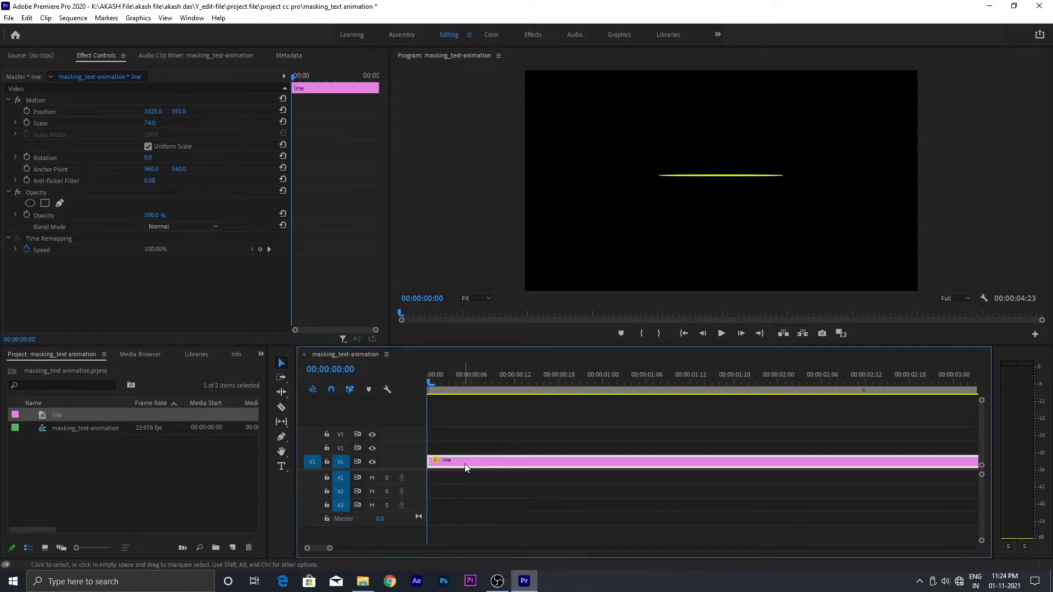
left_click(45, 203)
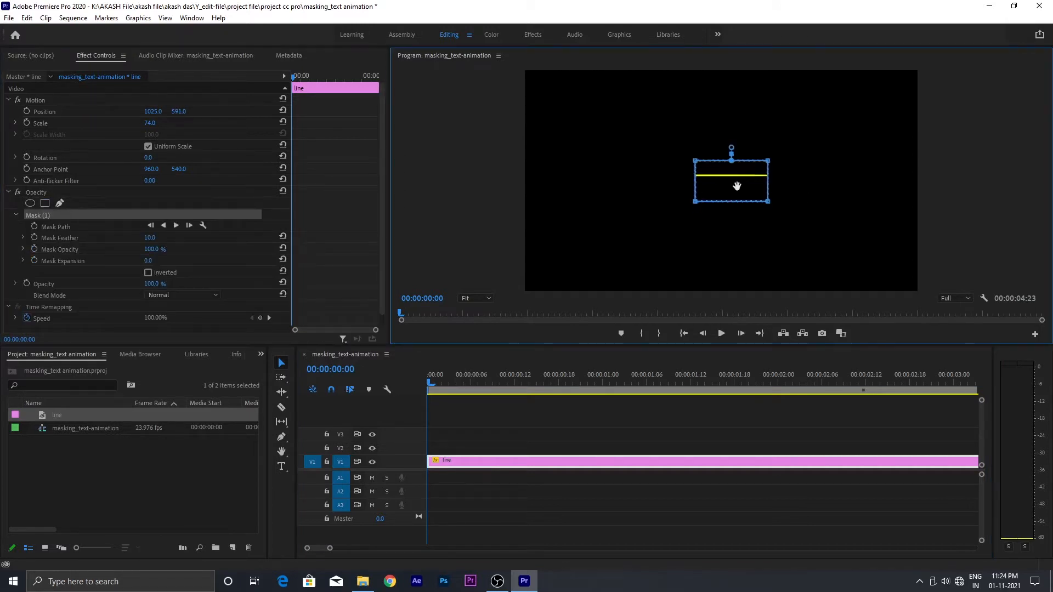
left_click_drag(696, 205, 635, 181)
left_click_drag(695, 160, 652, 170)
left_click_drag(635, 180, 650, 183)
left_click_drag(768, 201, 787, 171)
left_click_drag(149, 240, 145, 240)
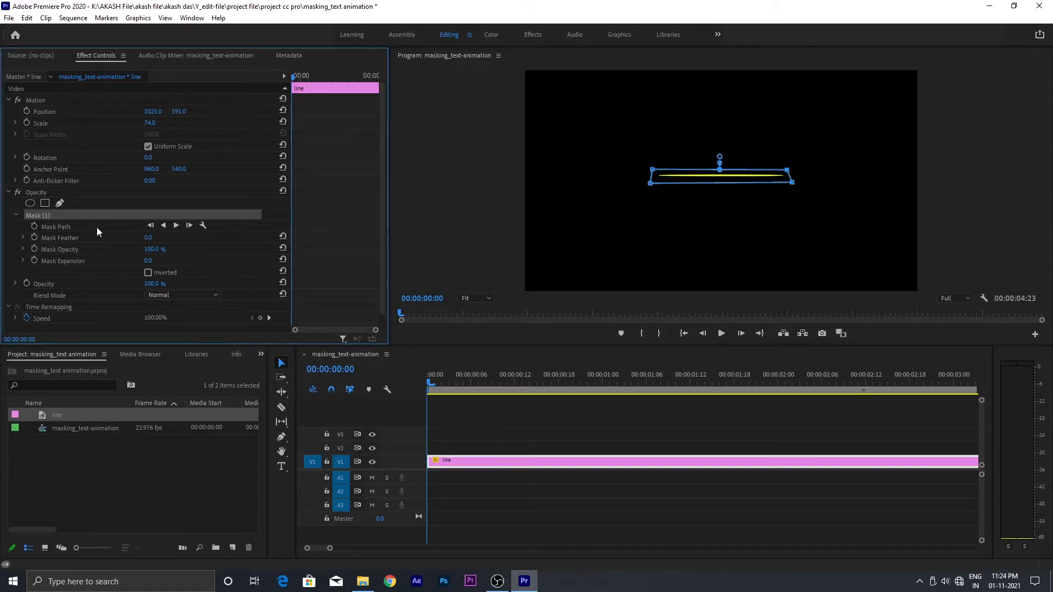
Shift the mask left until it clears the yellow bar and start Mask Path keyframing at 00:00:00:00.
left_click(69, 226)
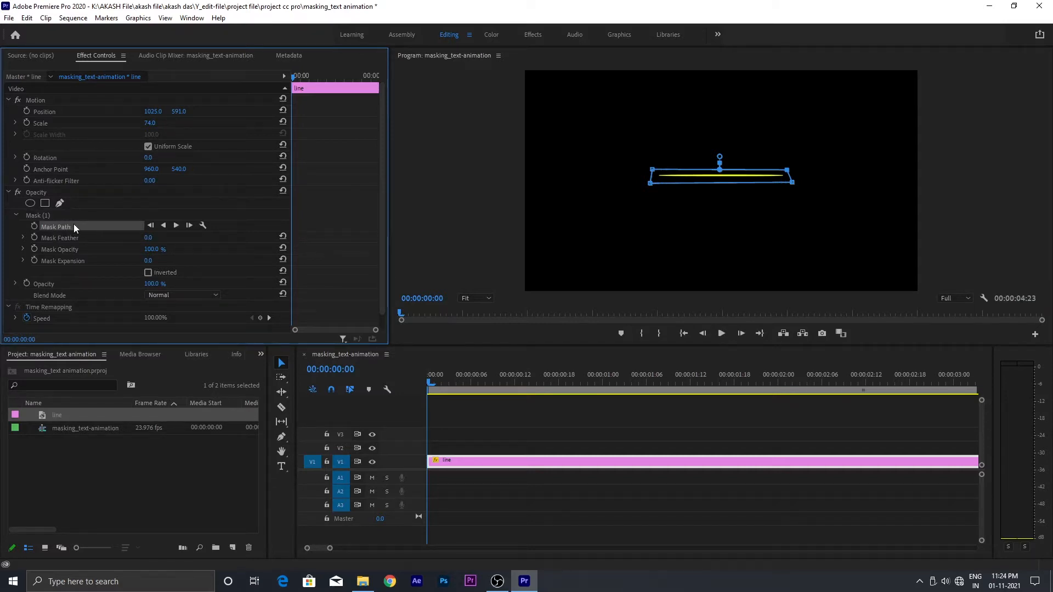
left_click_drag(724, 176, 579, 176)
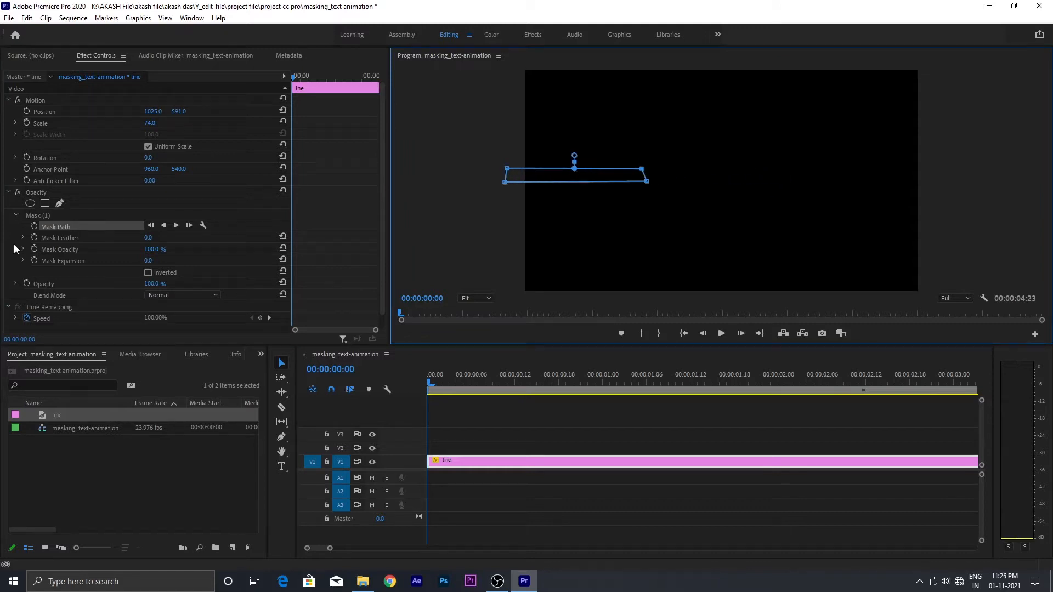
left_click(33, 227)
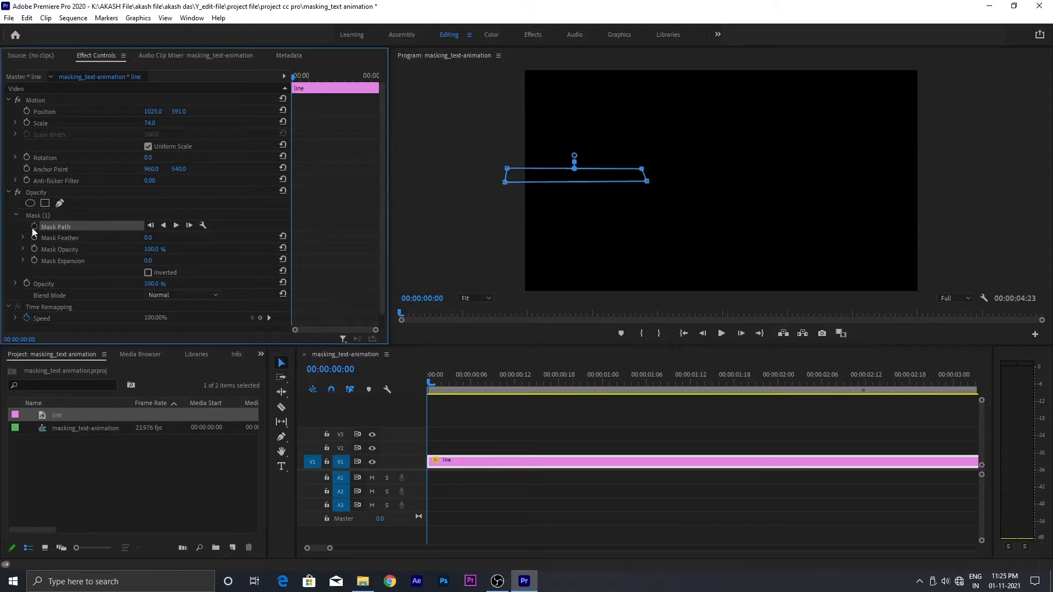
Add a Mask Path keyframe at 00:00:00:10 with the mask moved back over the whole yellow bar.
left_click_drag(434, 384, 502, 381)
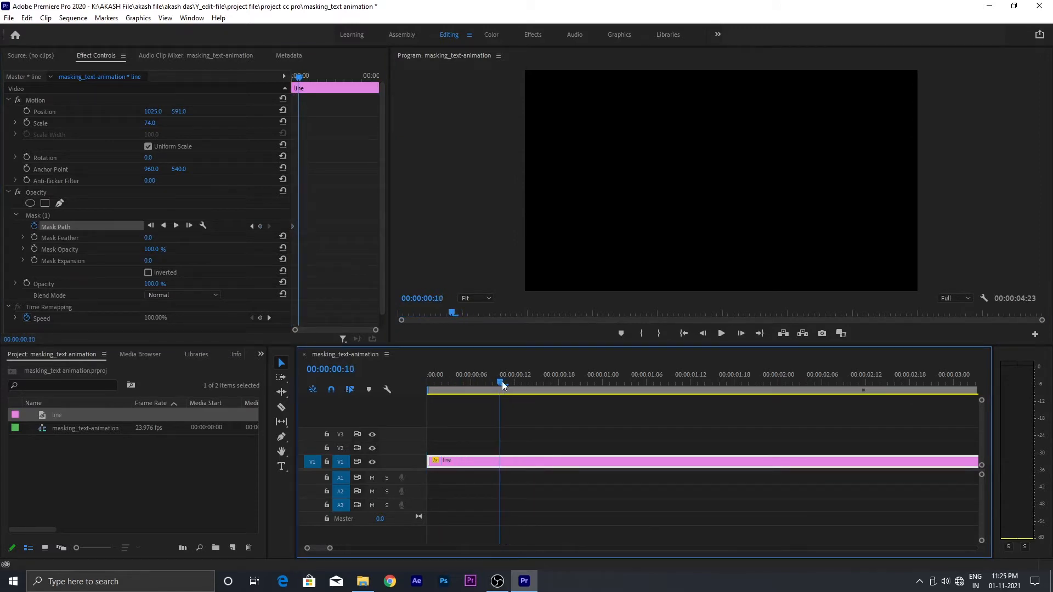
left_click(260, 227)
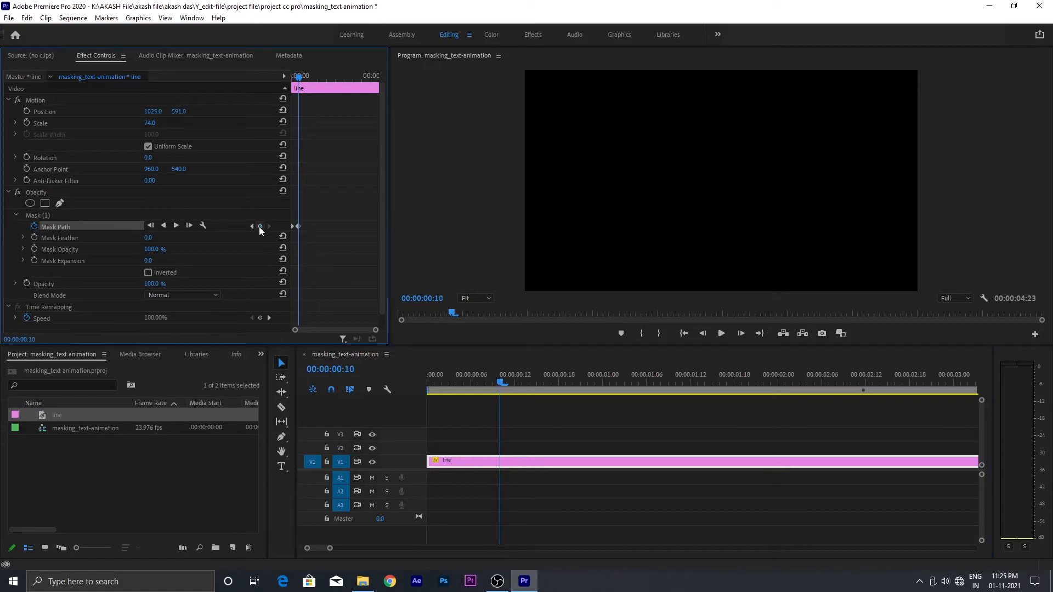
left_click(45, 216)
left_click_drag(583, 174, 730, 175)
Play back the line's mask reveal, and return the playhead to 00:00:00:10.
key("space")
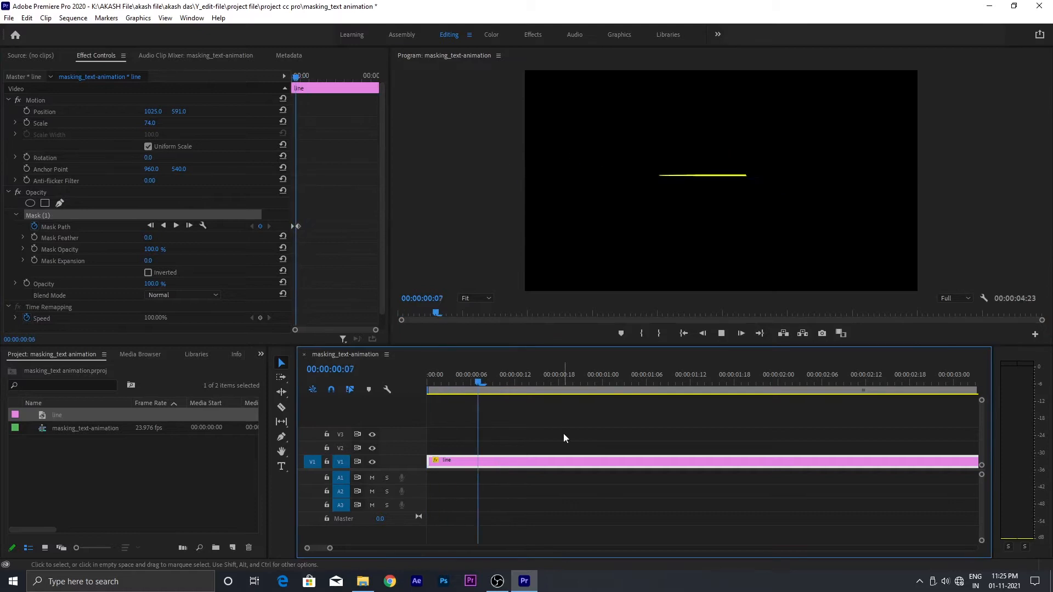
key("space")
left_click_drag(571, 383, 498, 384)
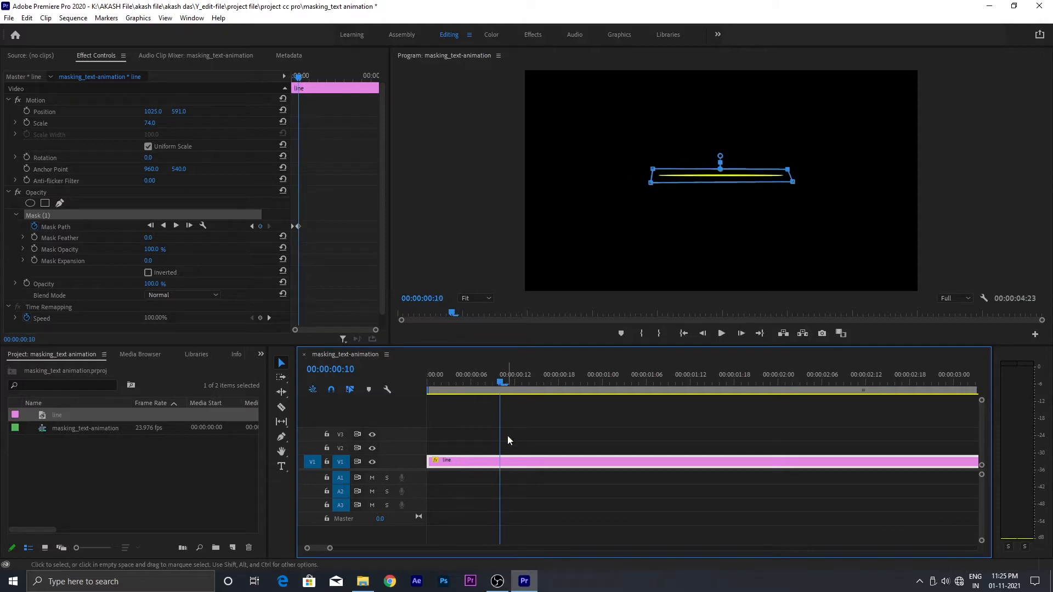
Add a text layer reading MASKING above the yellow line, starting at 00:00:00:10 on track V2.
left_click(193, 490)
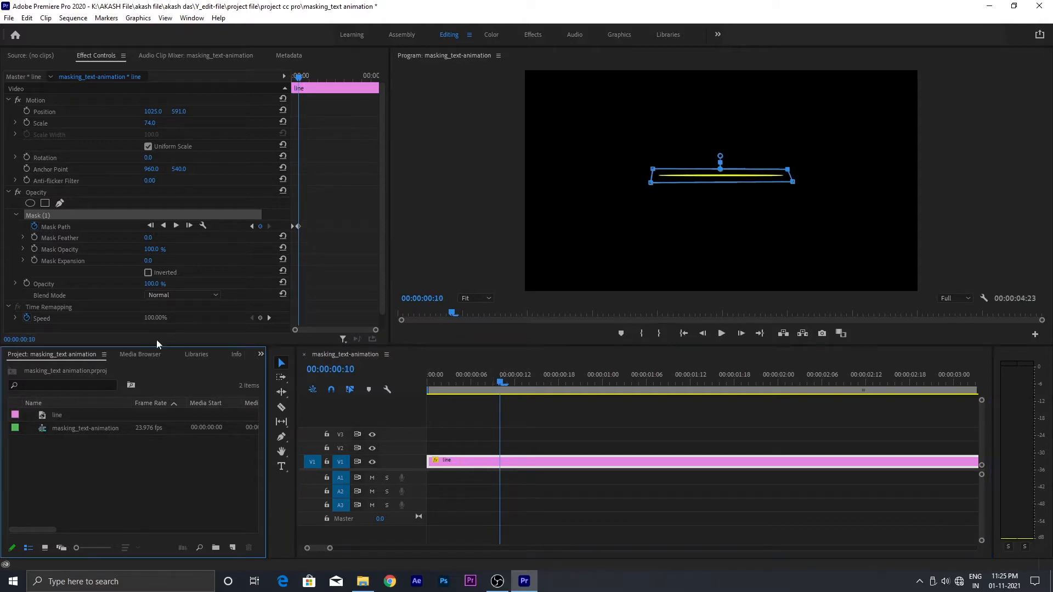
left_click(282, 466)
left_click(681, 137)
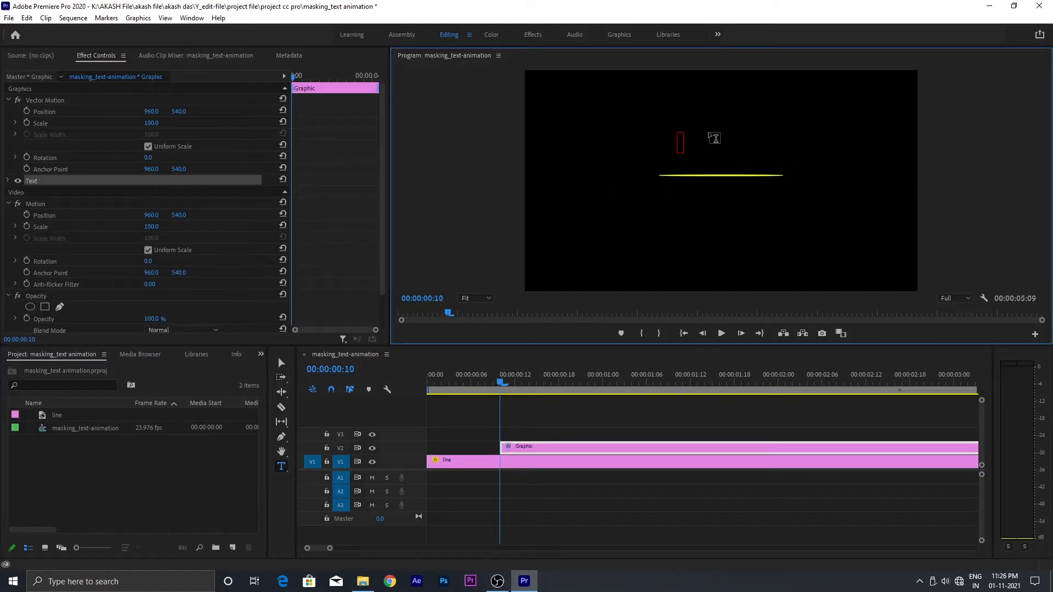
type("MASKING")
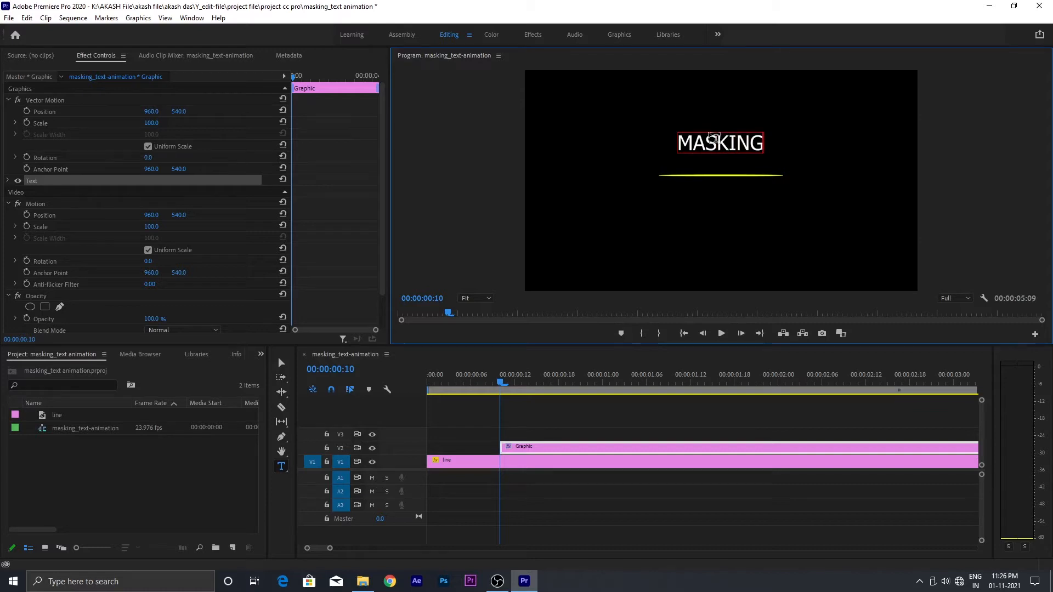
Set the font style of the whole MASKING text to Bold, using the Tahoma font.
left_click(9, 182)
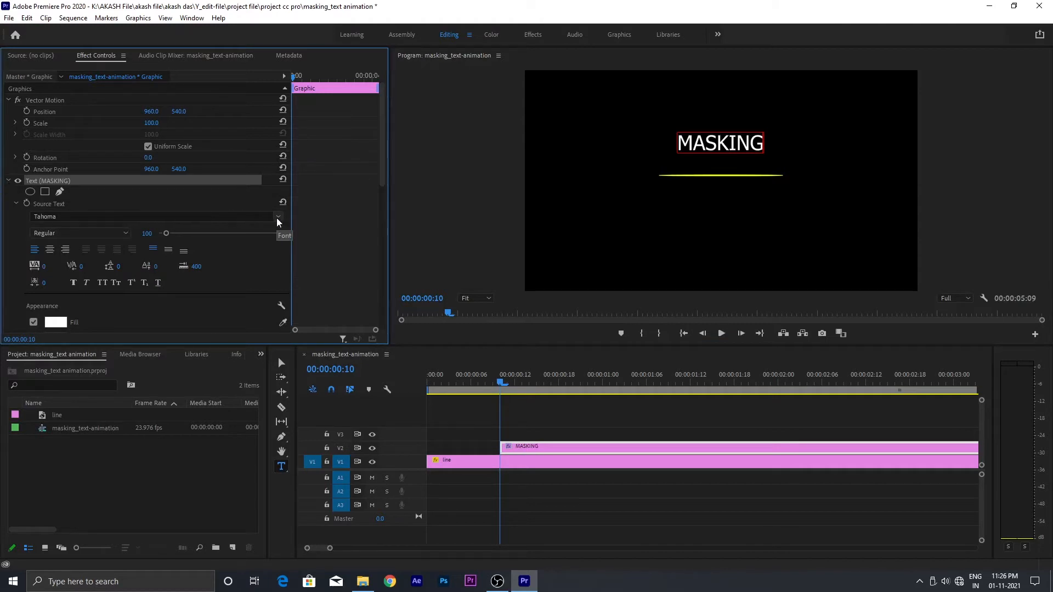
left_click(731, 145)
left_click_drag(732, 145, 768, 146)
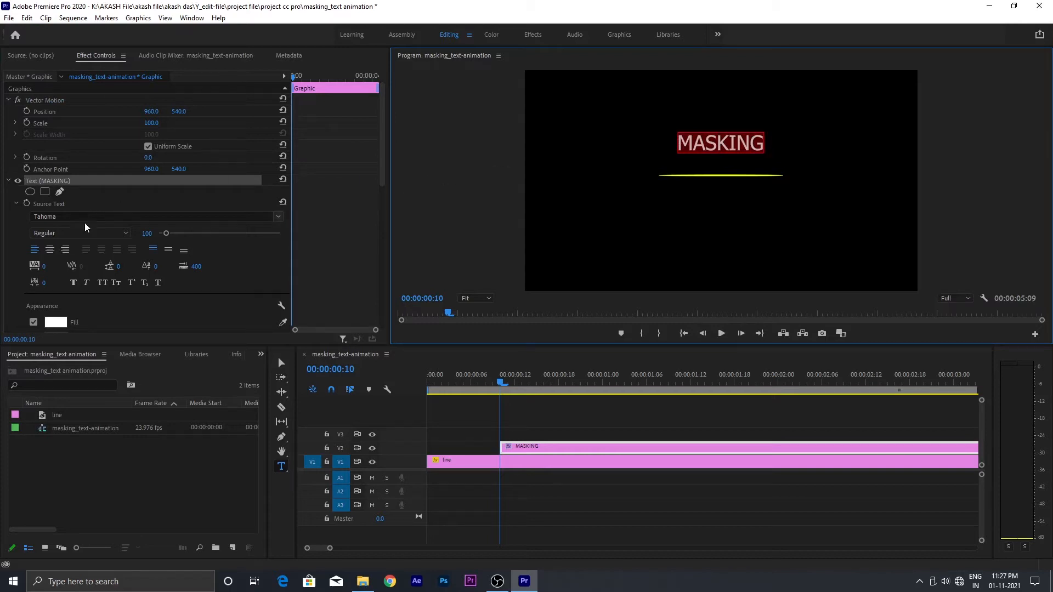
left_click(125, 233)
left_click(93, 258)
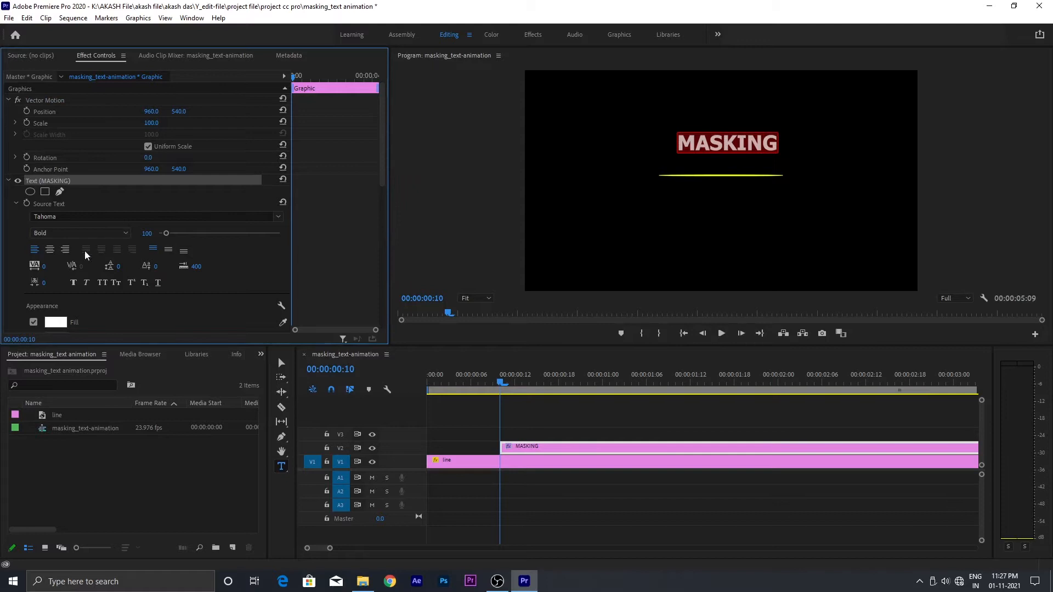
Place the MASKING text just above the yellow line at position 674.5, 483.3 and set its scale to 115.
scroll(199, 307, "down", 2)
scroll(205, 285, "down", 6)
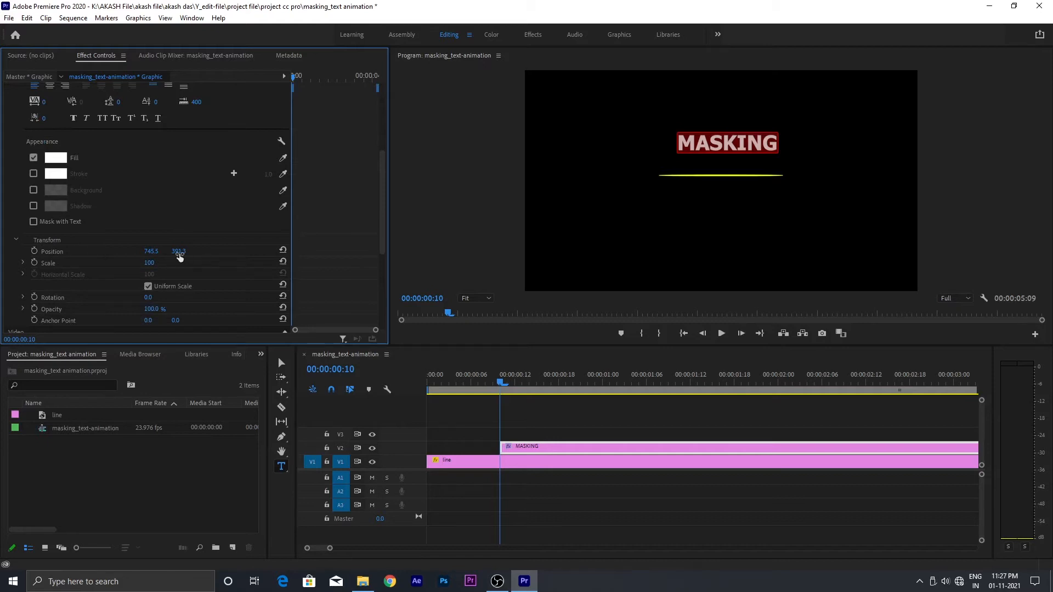
left_click_drag(179, 257, 225, 256)
mouse_move(154, 255)
left_mouse_down()
mouse_move(126, 256)
mouse_move(157, 263)
mouse_move(136, 251)
mouse_move(183, 251)
mouse_move(153, 251)
left_mouse_up()
left_click(149, 263)
left_click(207, 255)
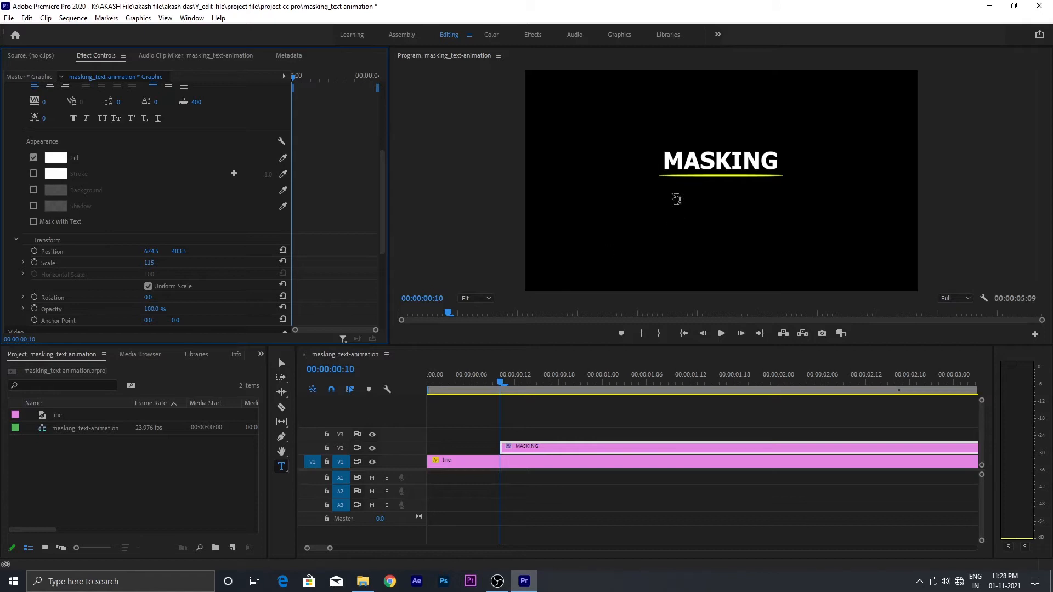
Add a separate text layer reading Text Animation on track V3, starting at 00:00:00:10.
left_click(574, 415)
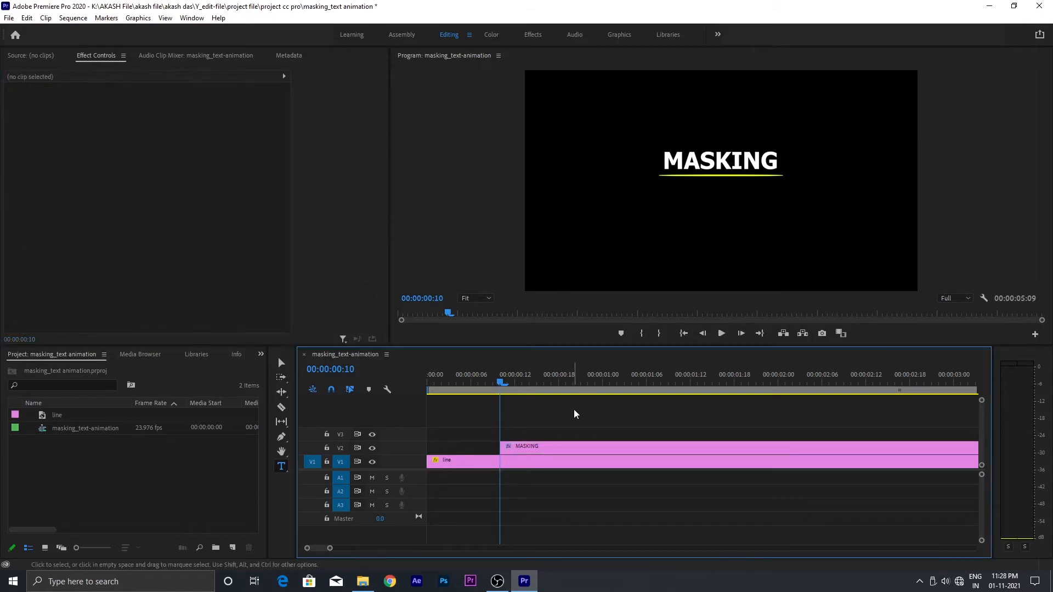
left_click(674, 189)
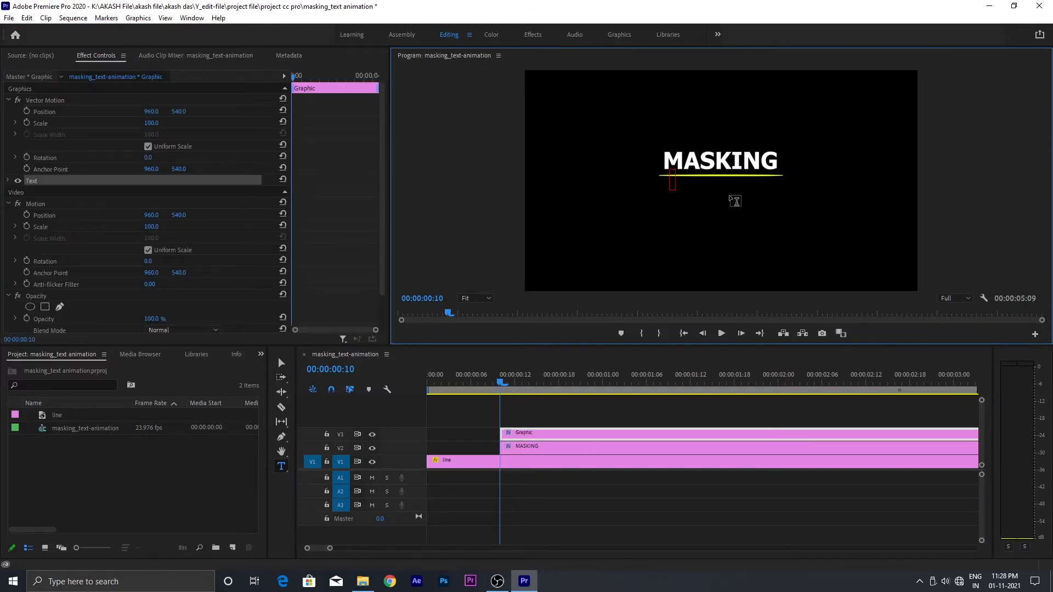
type("Text A")
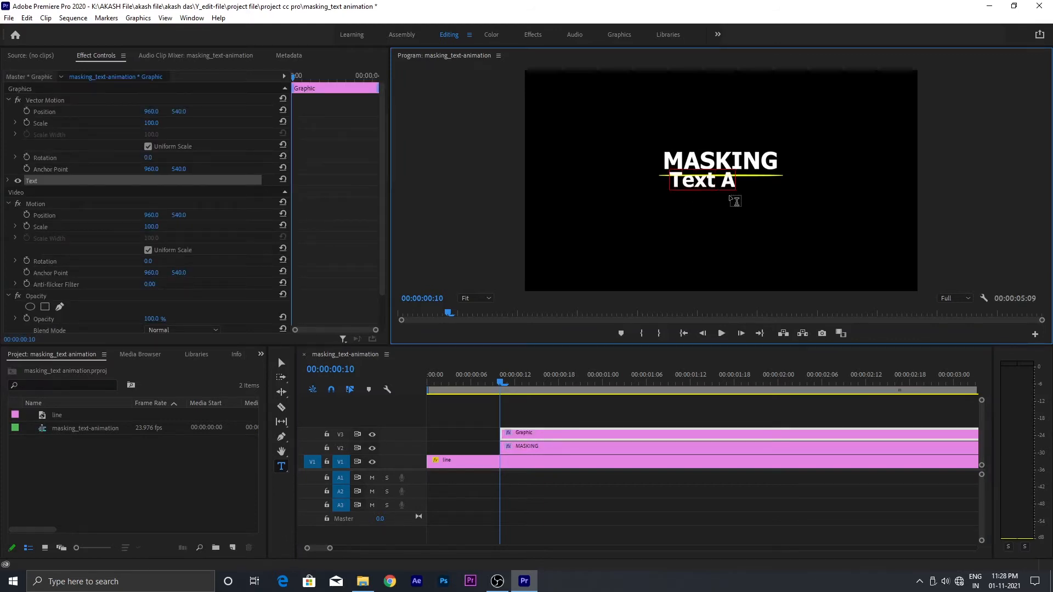
type("nimation")
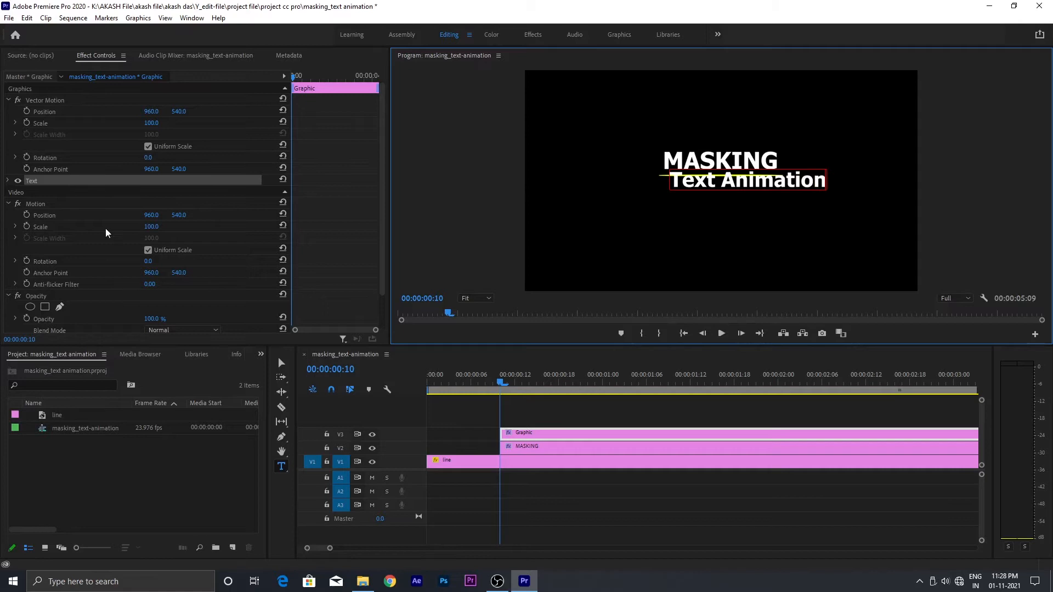
Place the Text Animation text just below the yellow line at position 671.9, 597.8 with scale 75.
left_click(9, 181)
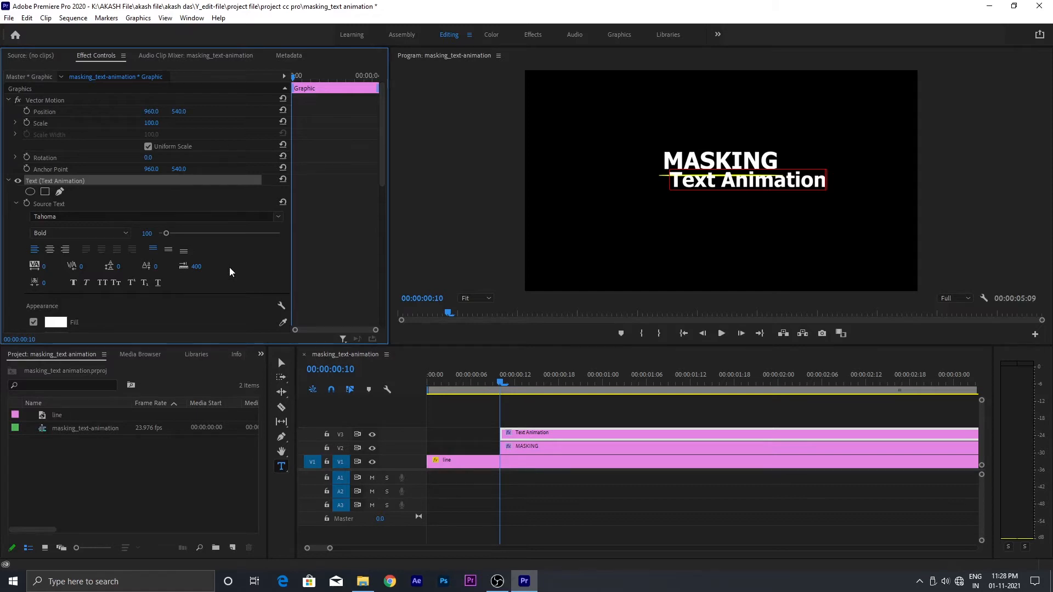
scroll(180, 294, "down", 5)
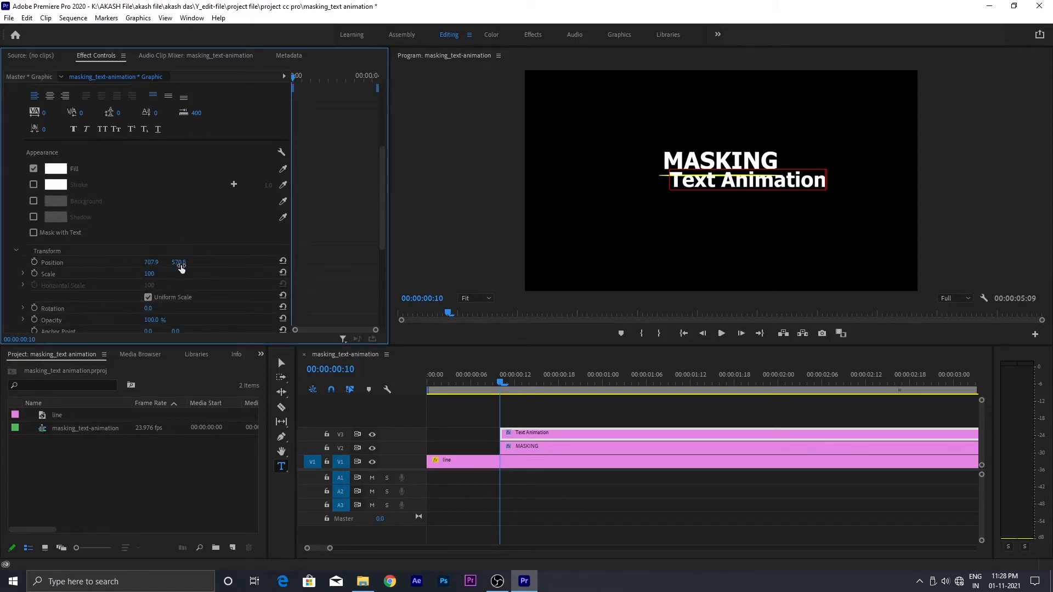
mouse_move(178, 262)
left_mouse_down()
mouse_move(137, 263)
mouse_move(144, 274)
mouse_move(177, 262)
left_mouse_up()
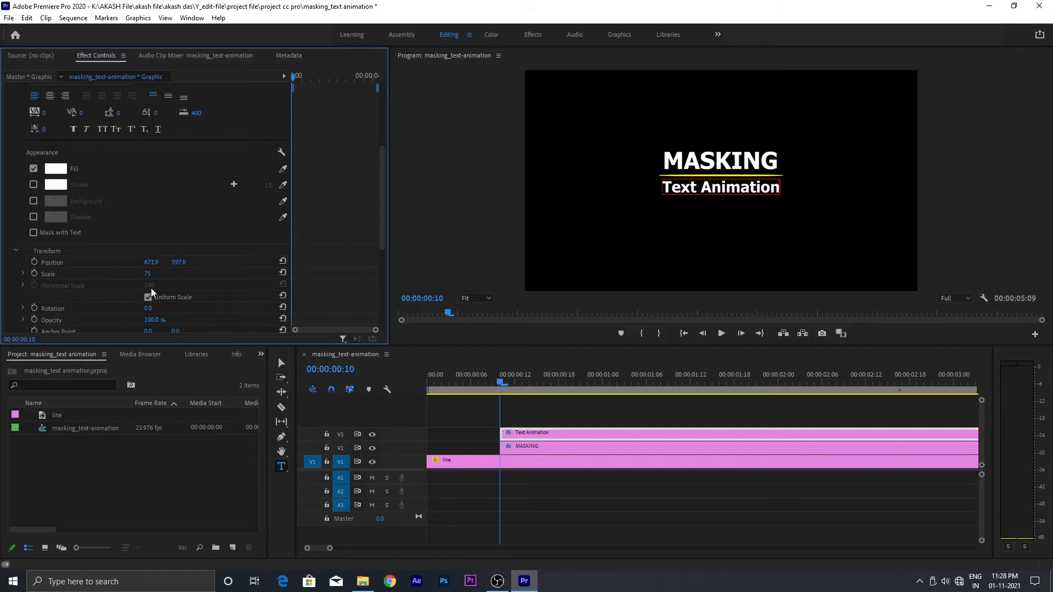
left_click(596, 481)
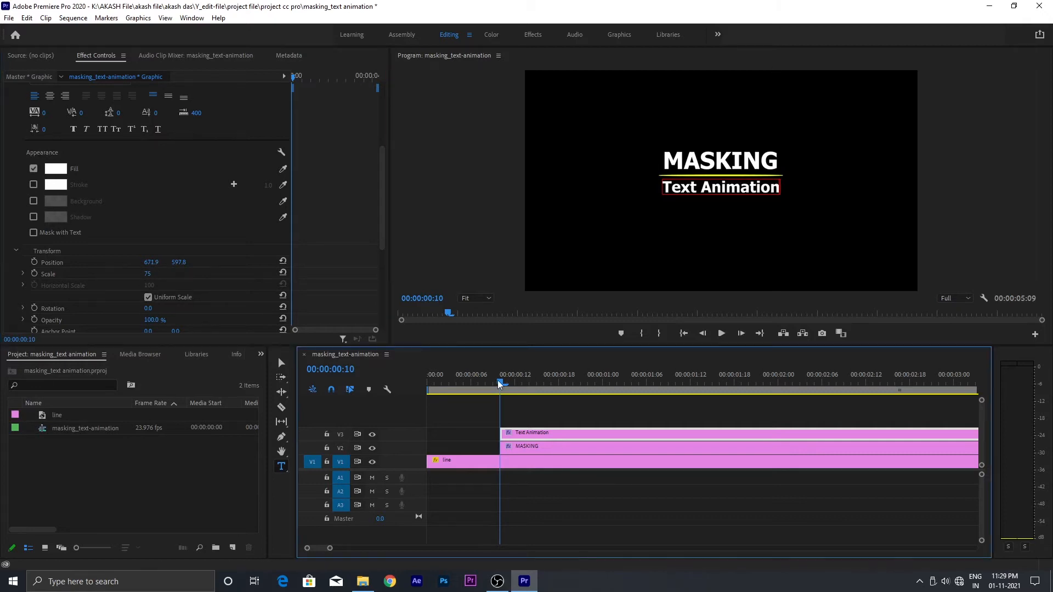
Add a four-point mask tightly around the MASKING text, ending just above the line, and set its feather to 0.
left_click(531, 446)
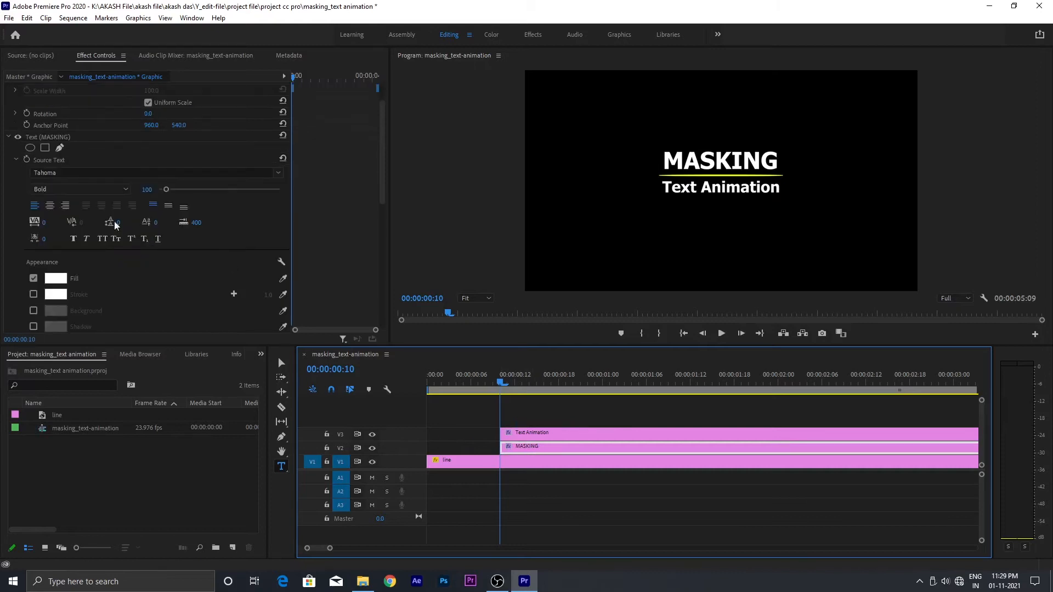
left_click(45, 148)
left_click_drag(734, 165, 727, 153)
left_click_drag(666, 198, 658, 148)
left_click_drag(765, 142, 780, 147)
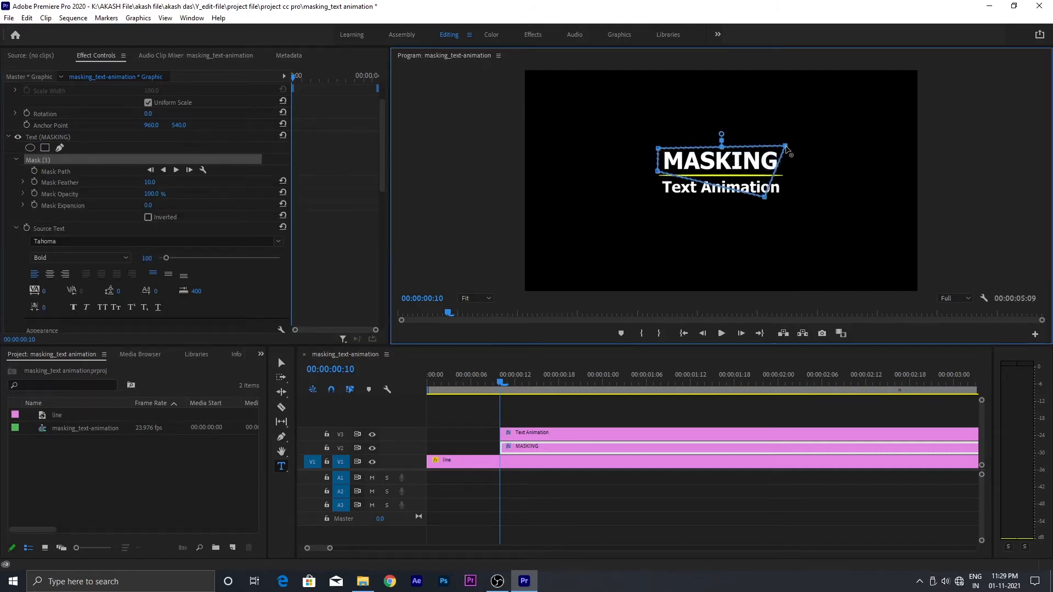
left_click_drag(766, 196, 784, 146)
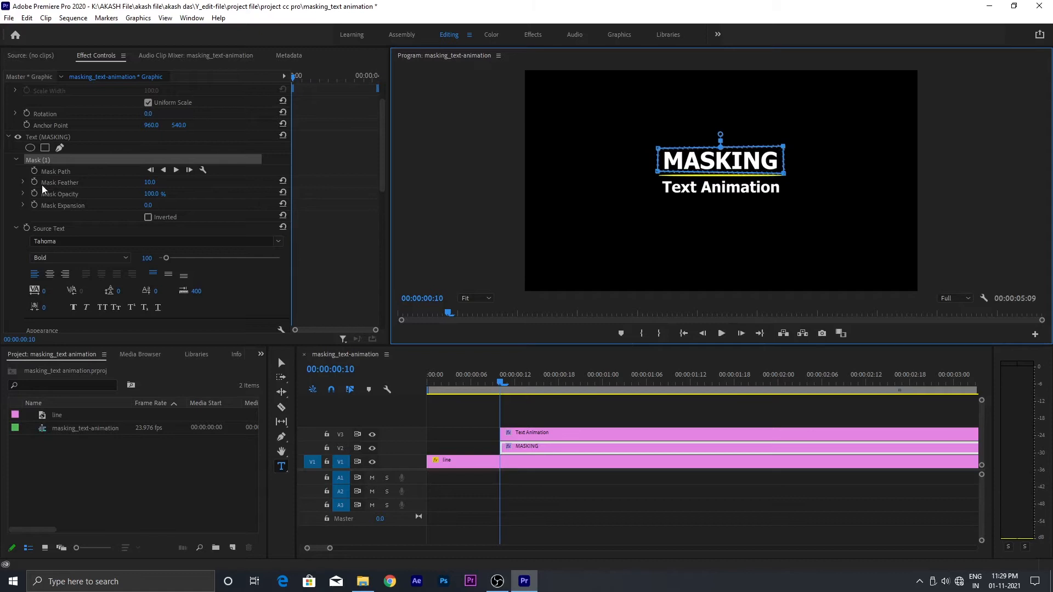
left_click_drag(154, 184, 131, 183)
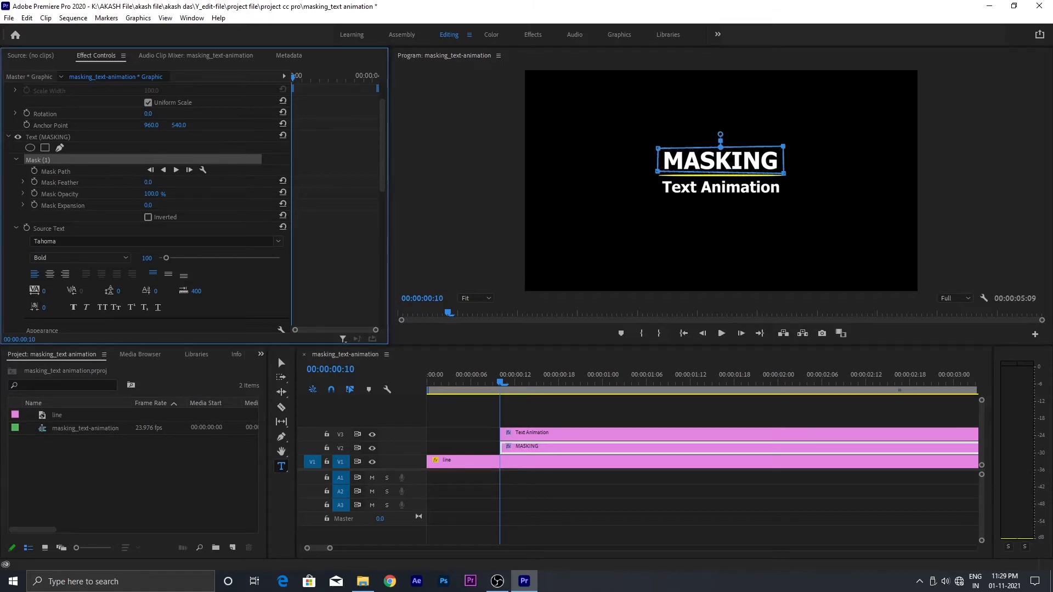
Lower the MASKING text out of its mask to position 674.5, 590.3 and start Position keyframing at 00:00:00:10.
left_click(49, 167)
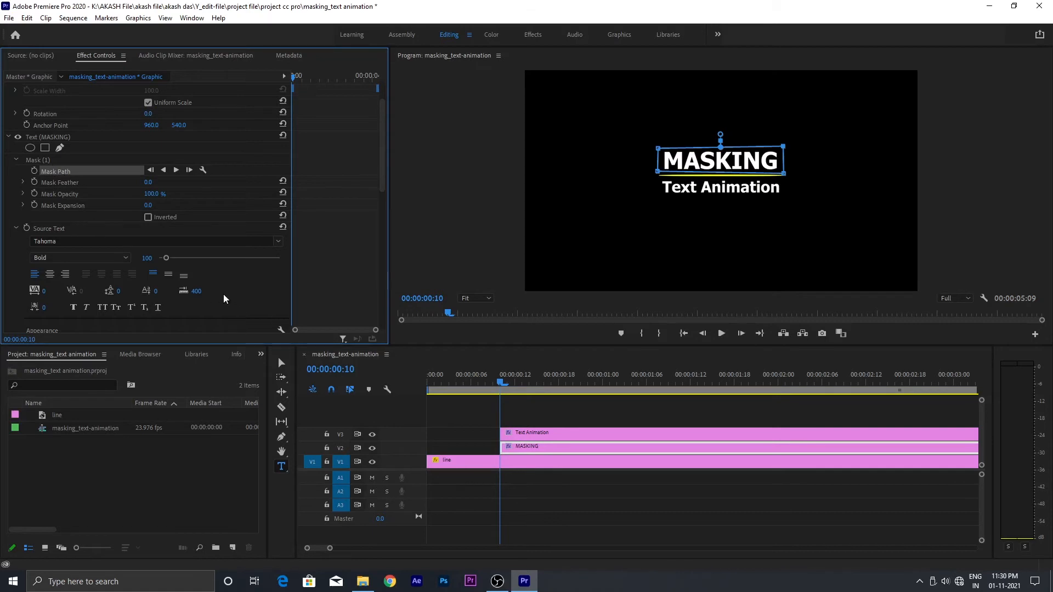
scroll(213, 291, "down", 2)
scroll(202, 283, "down", 4)
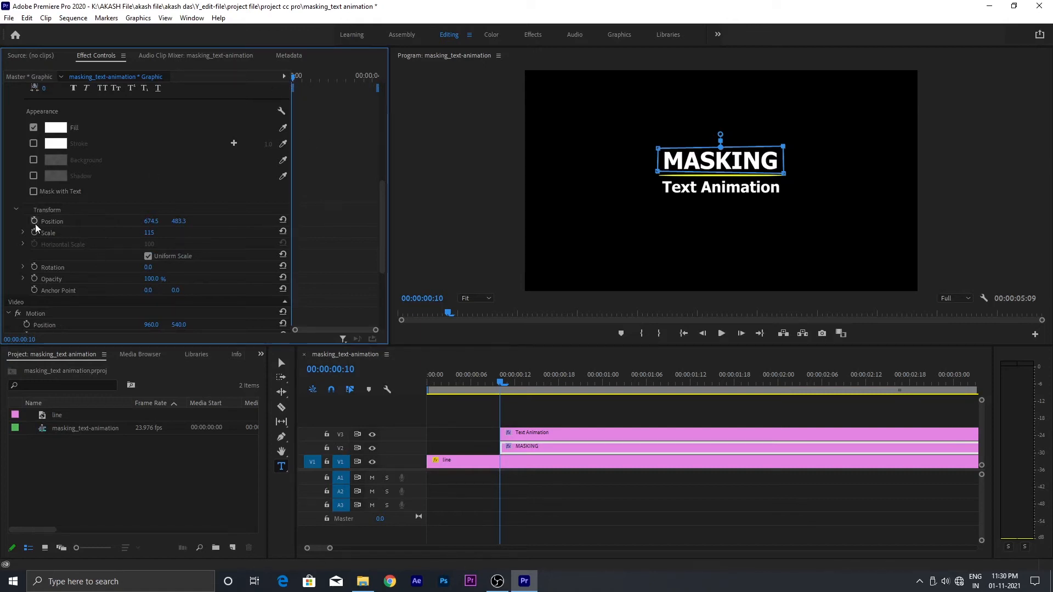
left_click_drag(179, 221, 233, 221)
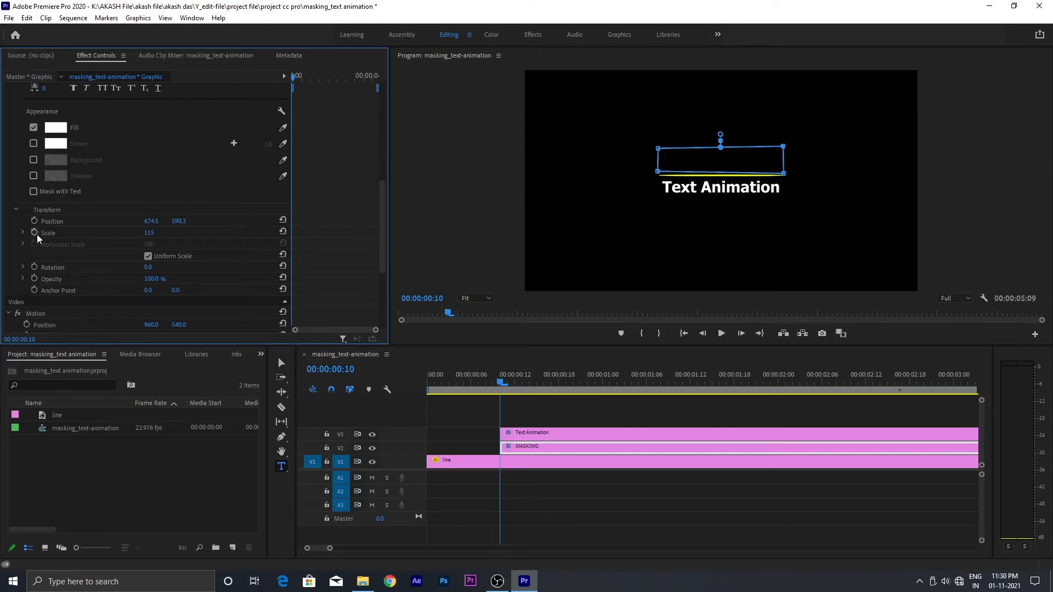
left_click(36, 220)
Add a Position keyframe of 674.5, 495.3 to the MASKING text at 00:00:00:19, and scrub back to 00:00:00:10.
left_click_drag(295, 78, 300, 81)
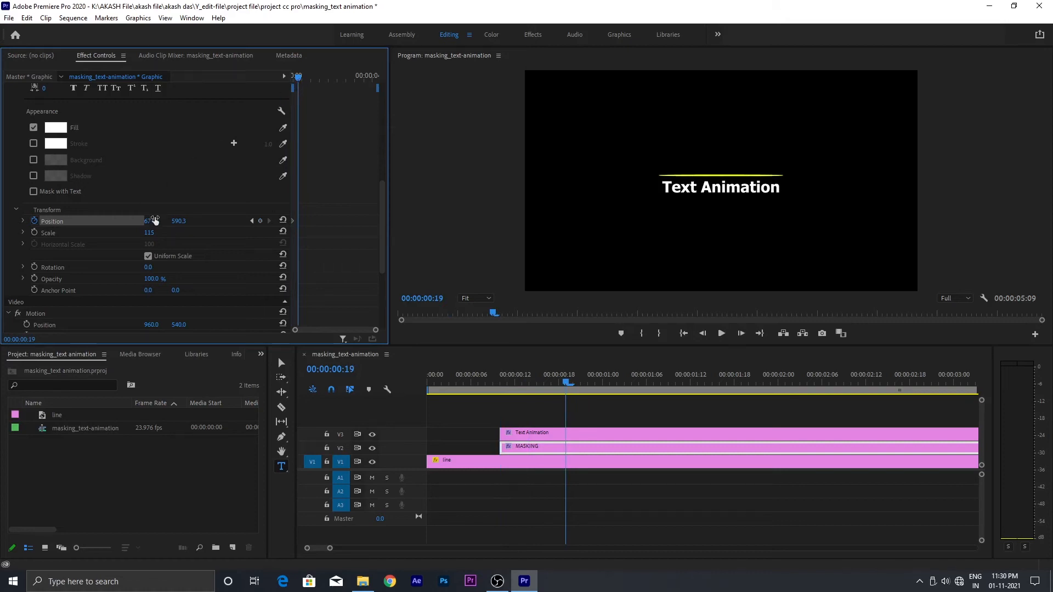
left_click_drag(178, 221, 126, 221)
left_click_drag(565, 383, 516, 387)
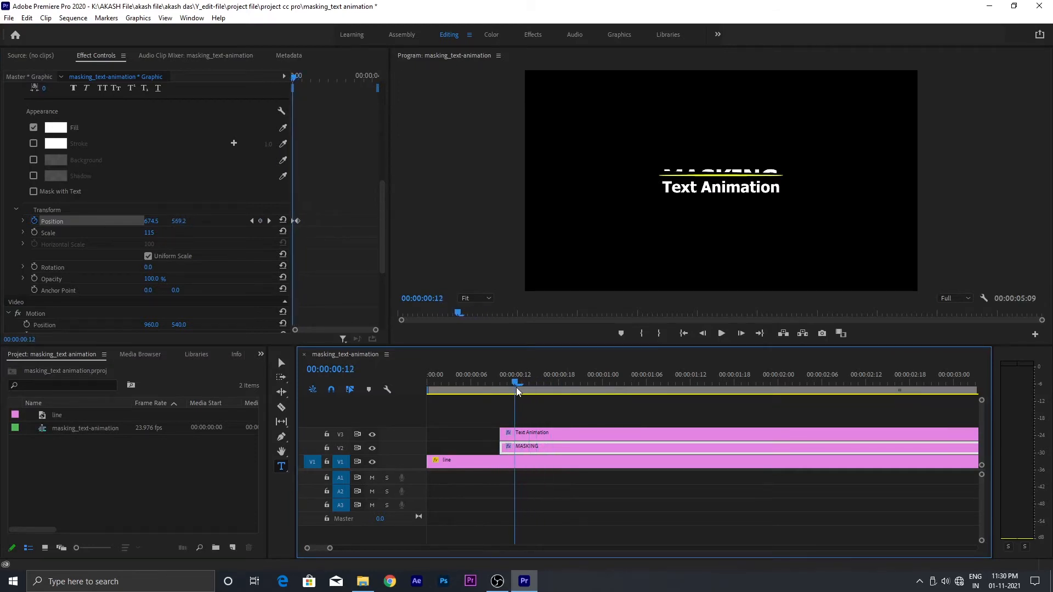
left_click(294, 78)
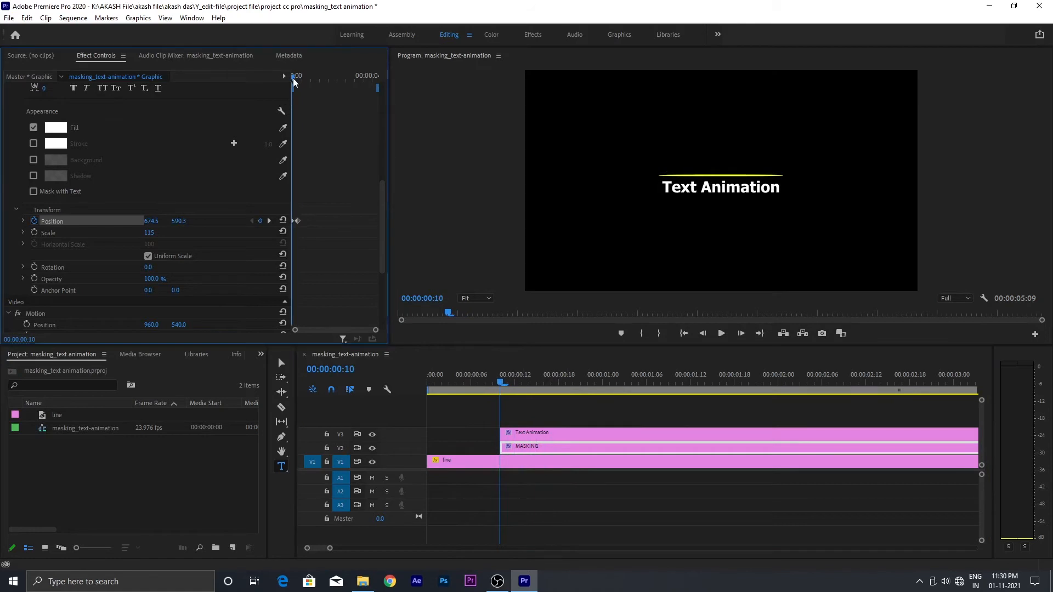
Add a four-point mask tightly around the Text Animation text, starting just below the line, and set its feather to 0.
left_click(521, 432)
scroll(205, 297, "down", 3)
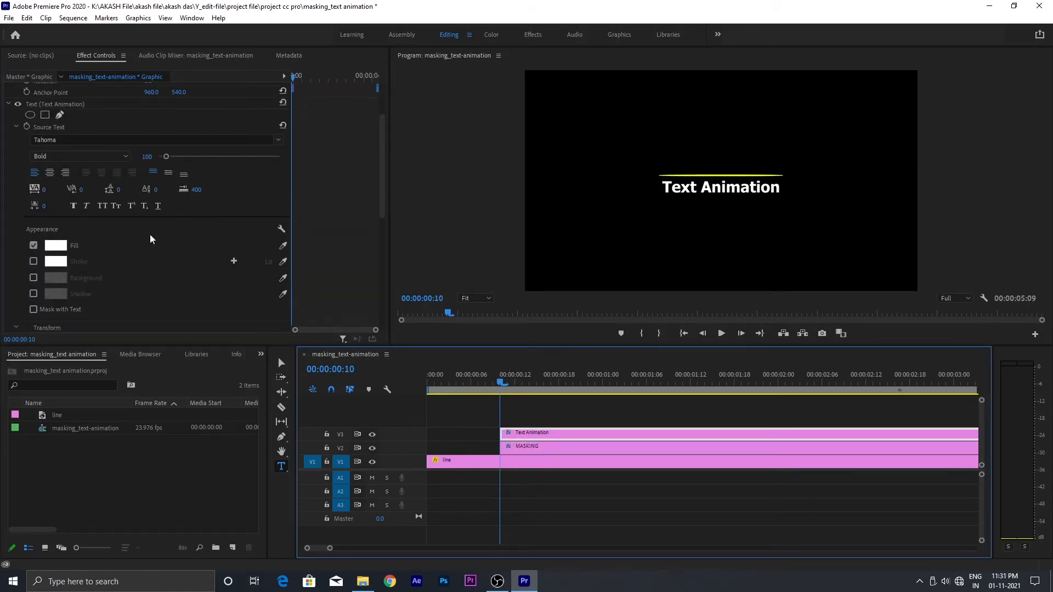
left_click(45, 114)
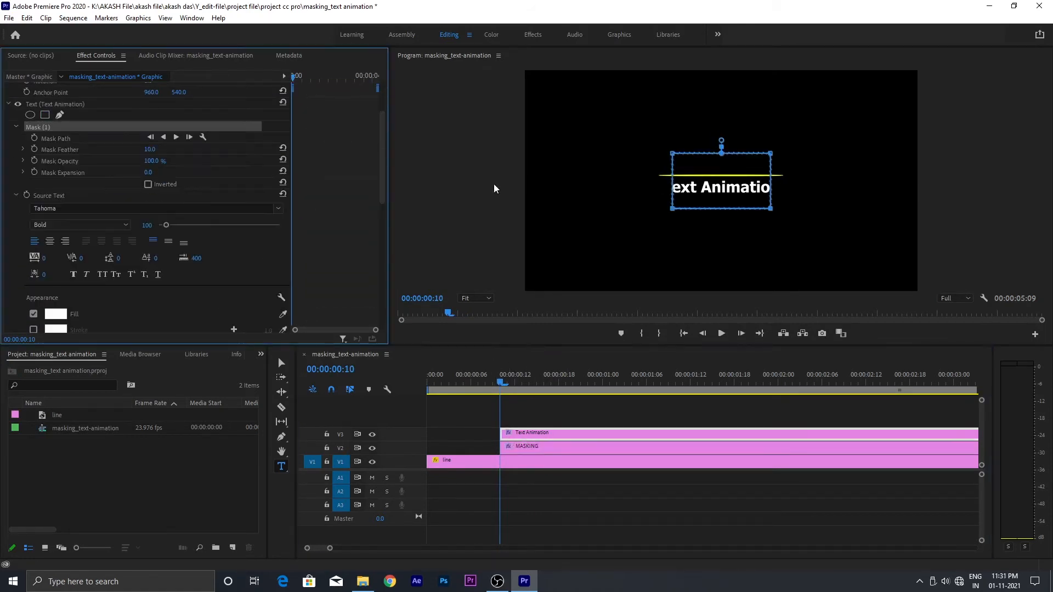
left_click_drag(771, 154, 785, 183)
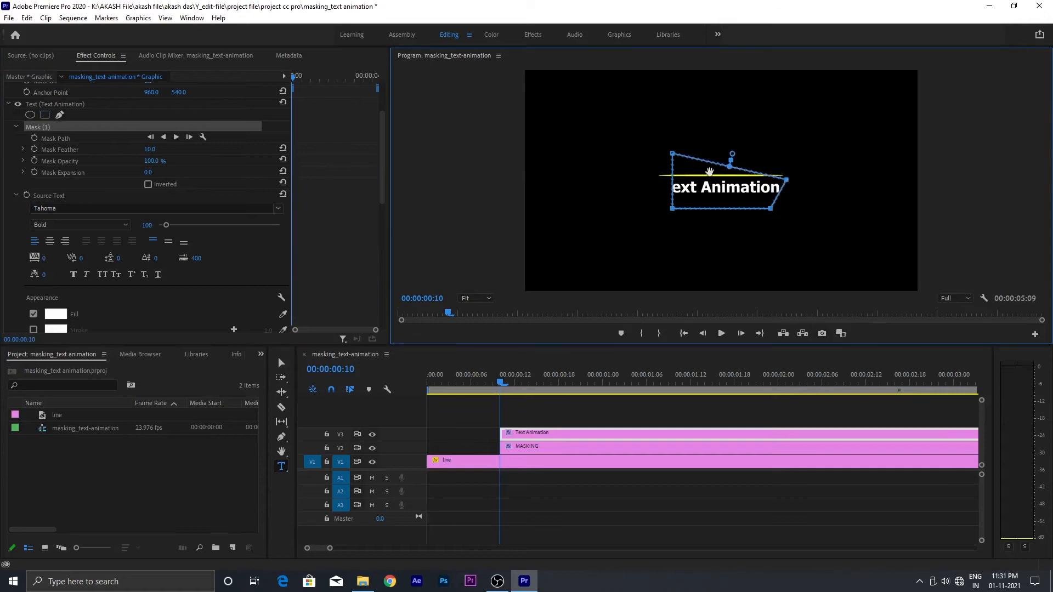
left_click_drag(672, 154, 660, 197)
left_click_drag(771, 208, 787, 198)
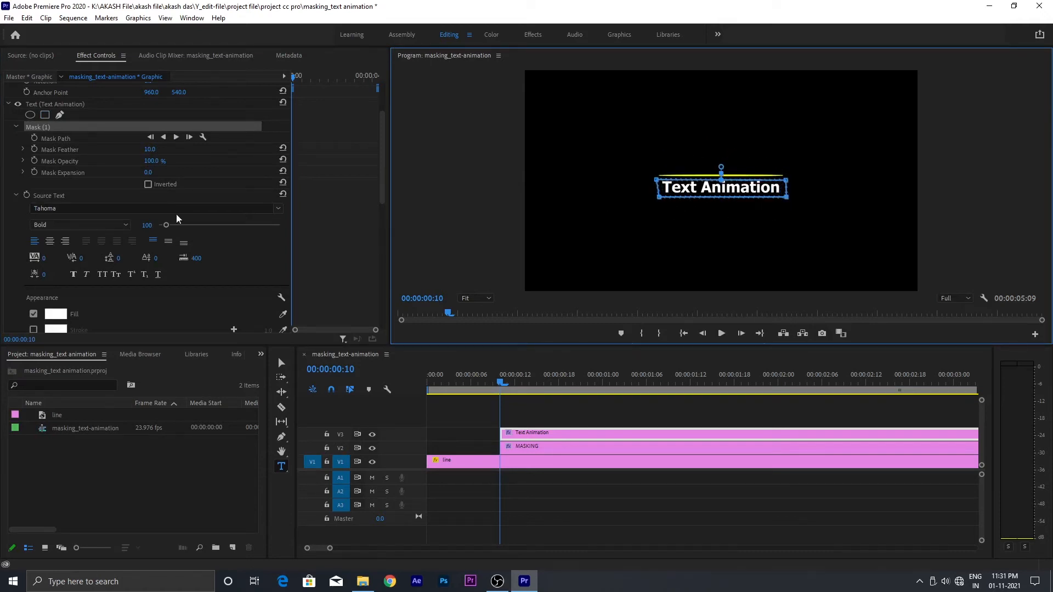
left_click_drag(162, 156, 152, 155)
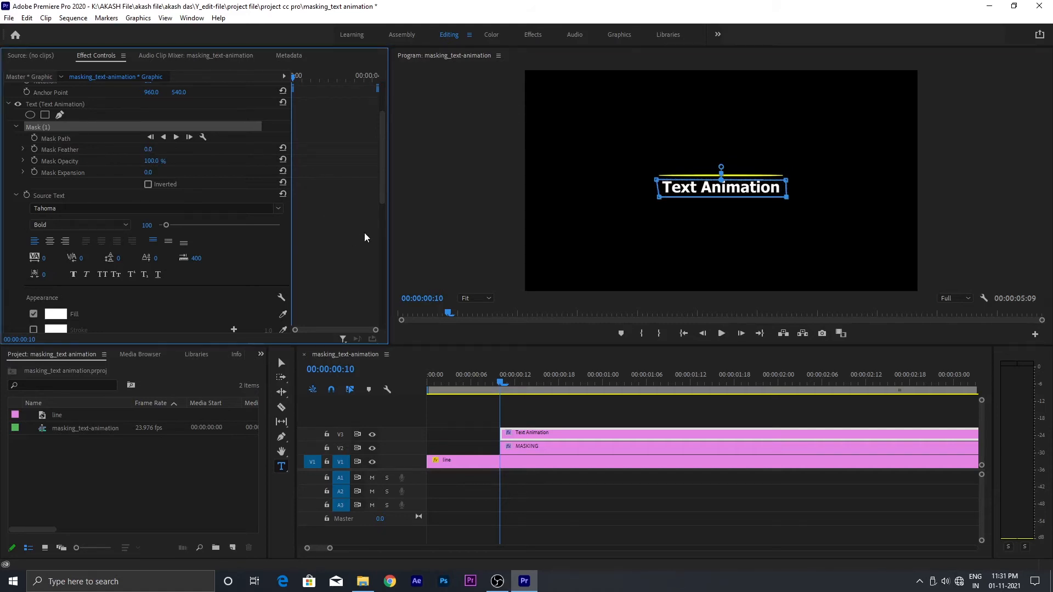
Keyframe the Text Animation text's position from 671.9, 529.8 at 00:00:00:10 to 671.9, 598.8 at 00:00:01:00.
scroll(199, 301, "down", 5)
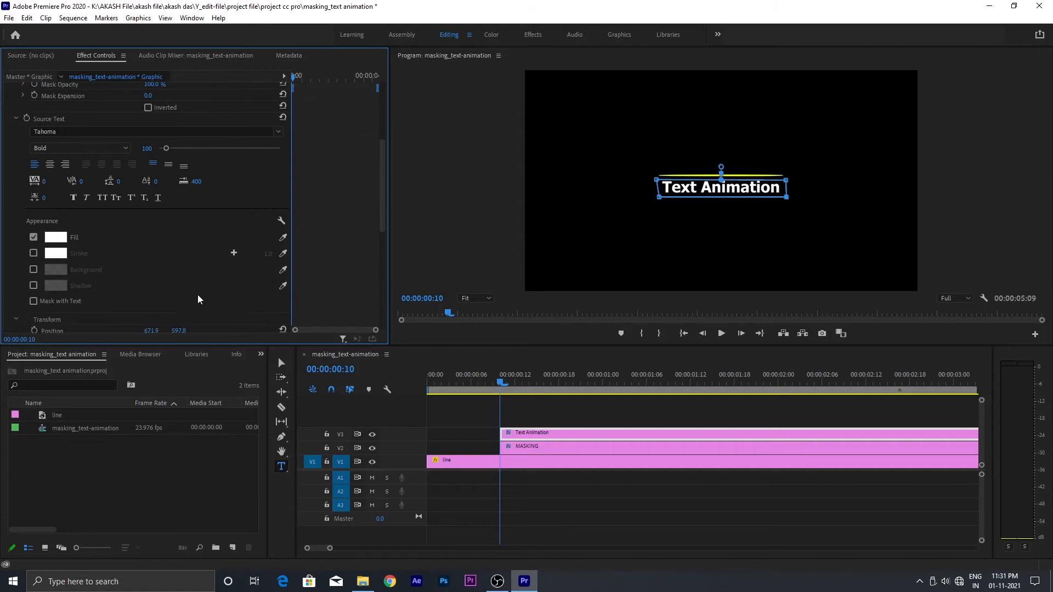
left_click(112, 283)
scroll(184, 305, "down", 1)
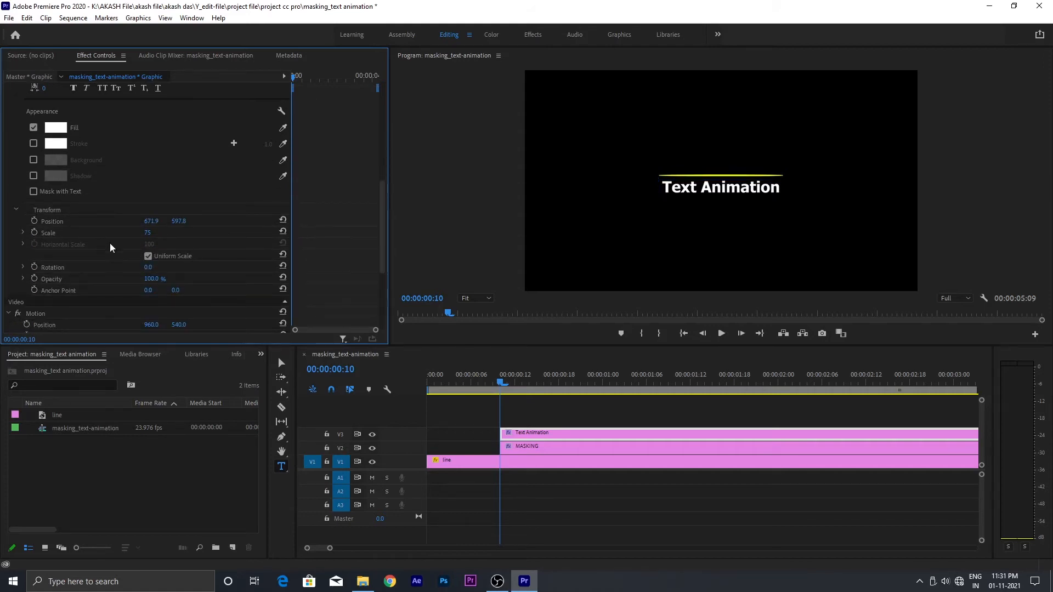
left_click_drag(179, 221, 142, 221)
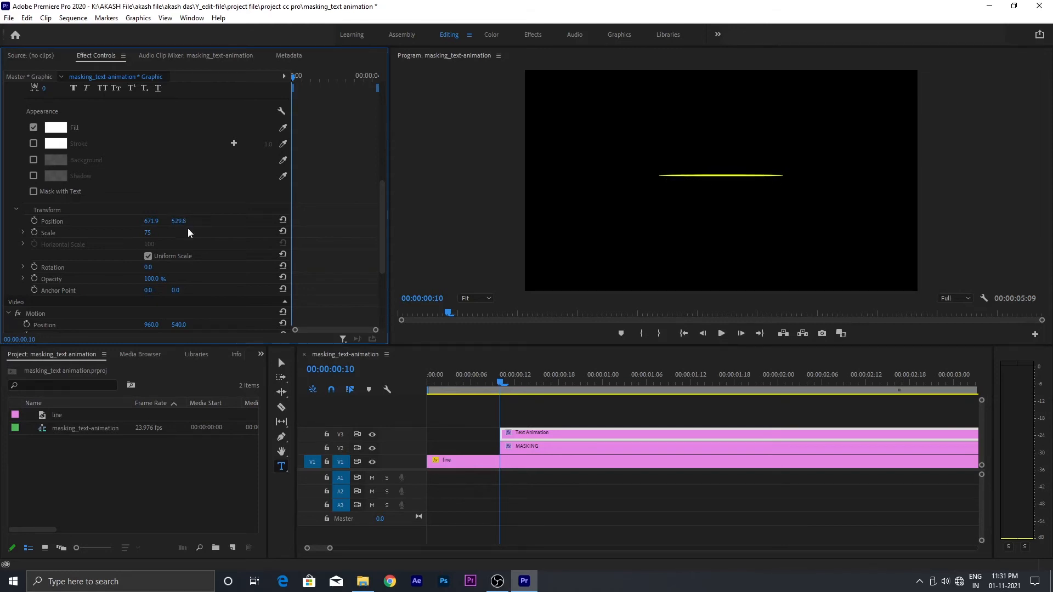
left_click(34, 220)
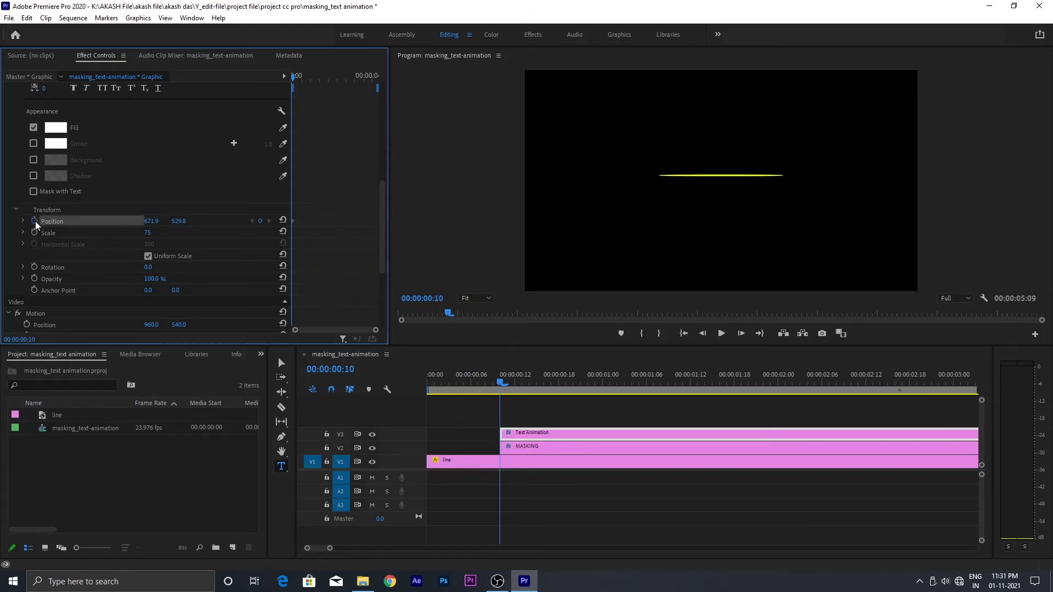
left_click_drag(308, 91, 304, 83)
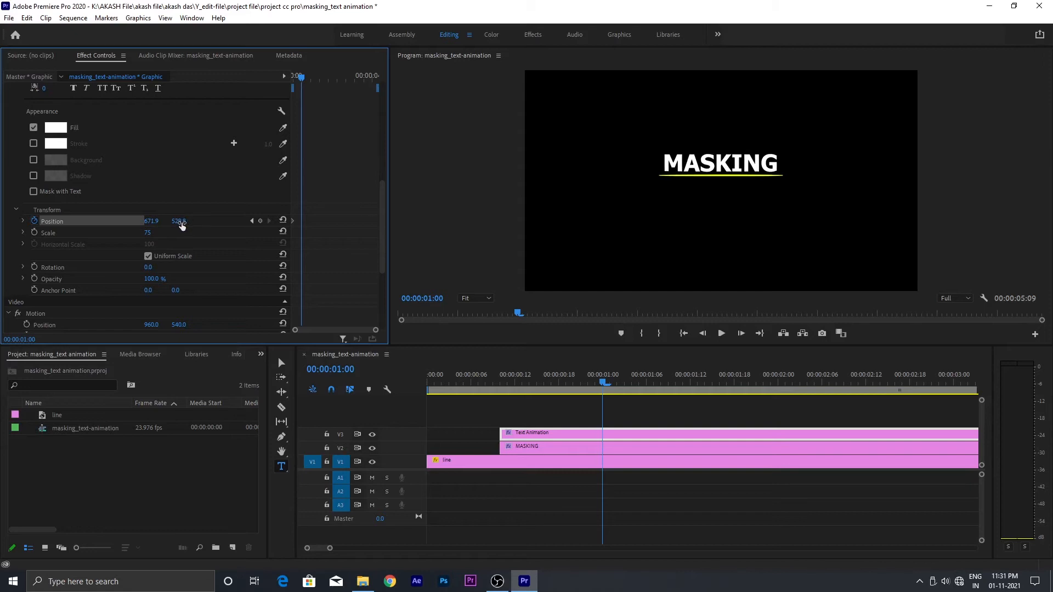
left_click_drag(178, 221, 216, 221)
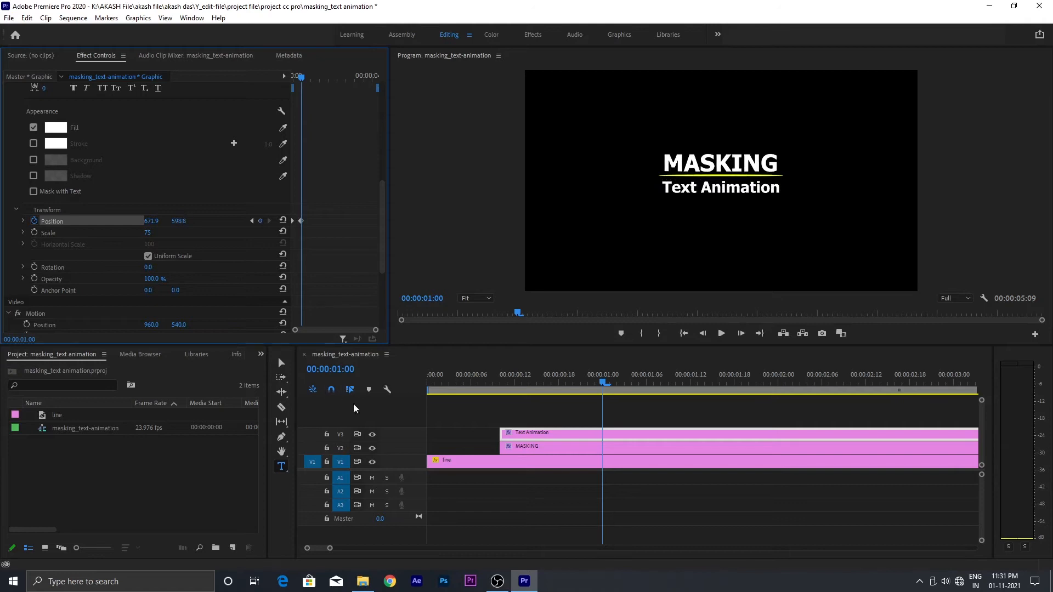
Play back the line and text reveal from the start of the sequence, and scrub back through it.
left_click_drag(603, 382, 199, 384)
key("space")
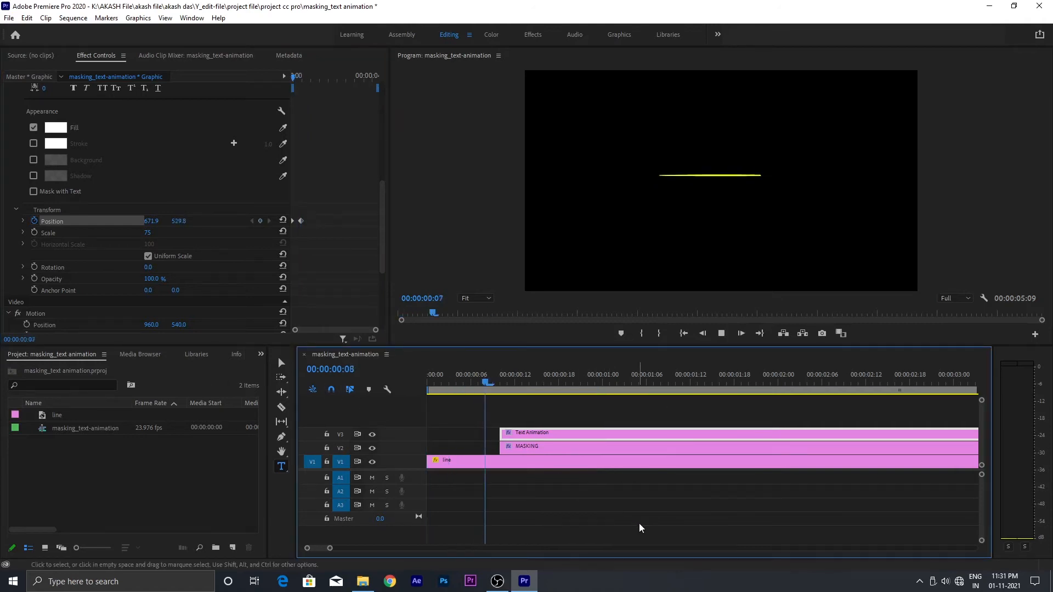
key("space")
left_click_drag(730, 376, 535, 394)
Move the Text Animation text's end Position keyframe to 00:00:00:19, matching the MASKING text's end keyframe.
left_click(536, 447)
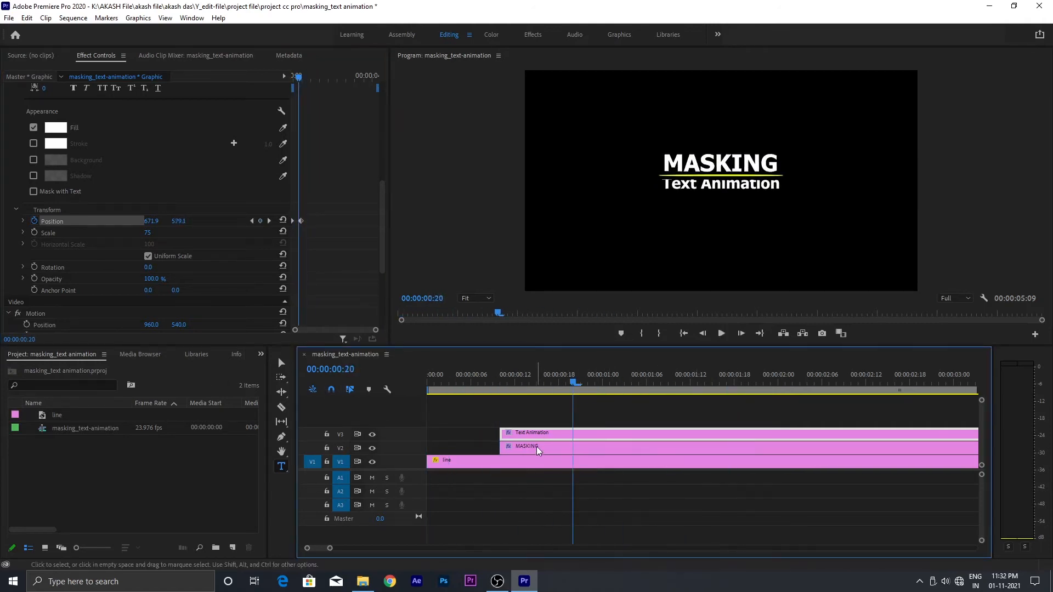
scroll(329, 236, "up", 3)
scroll(334, 230, "down", 2)
left_click_drag(299, 77, 300, 77)
left_click(252, 265)
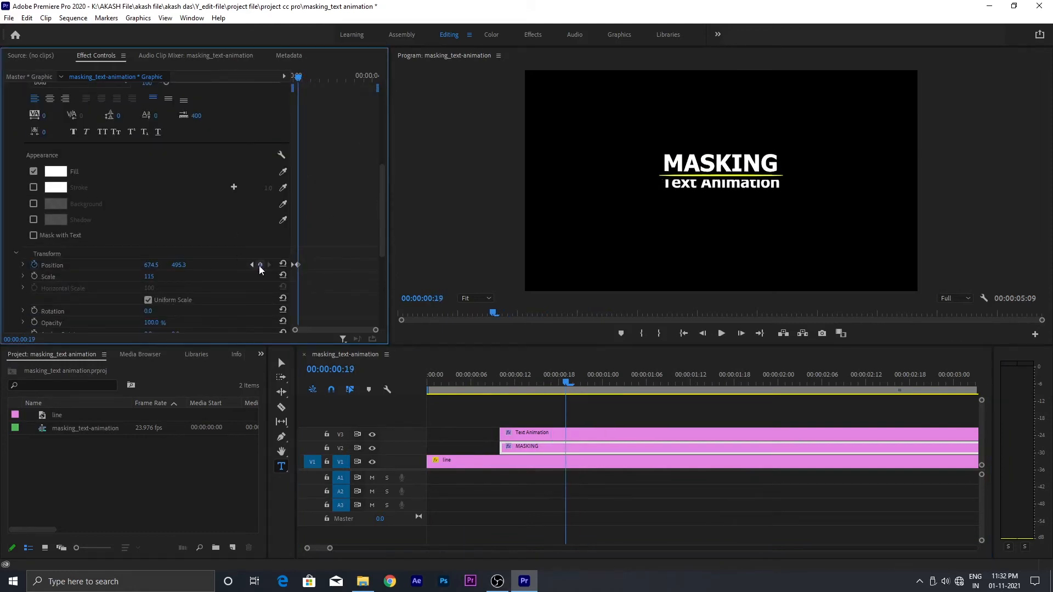
left_click(574, 434)
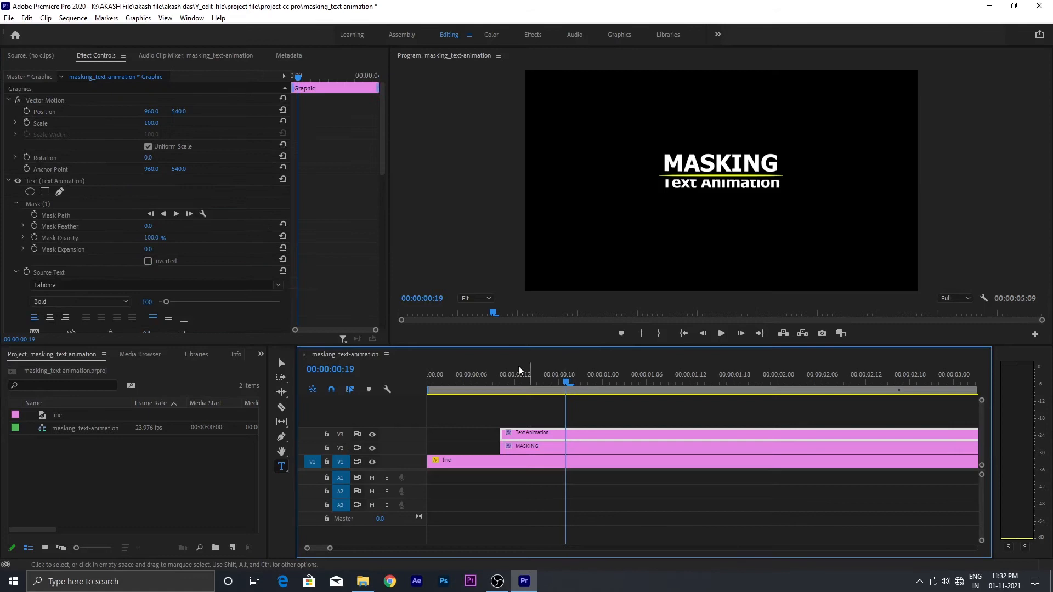
scroll(338, 272, "down", 6)
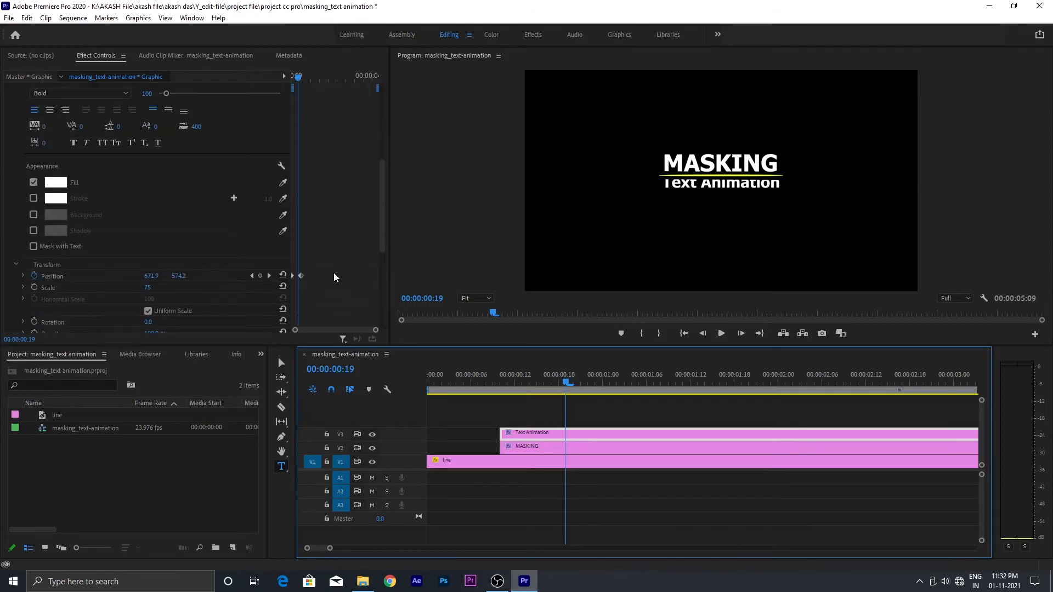
left_click_drag(304, 221, 301, 221)
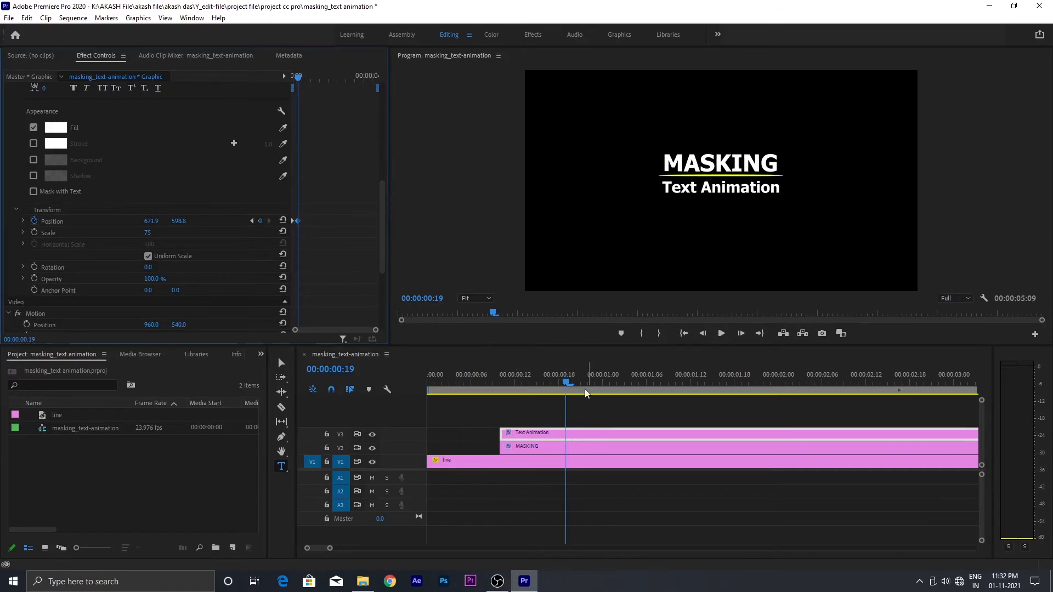
Play back the retimed text reveal twice from the start of the sequence.
left_click_drag(566, 381, 298, 413)
key("space")
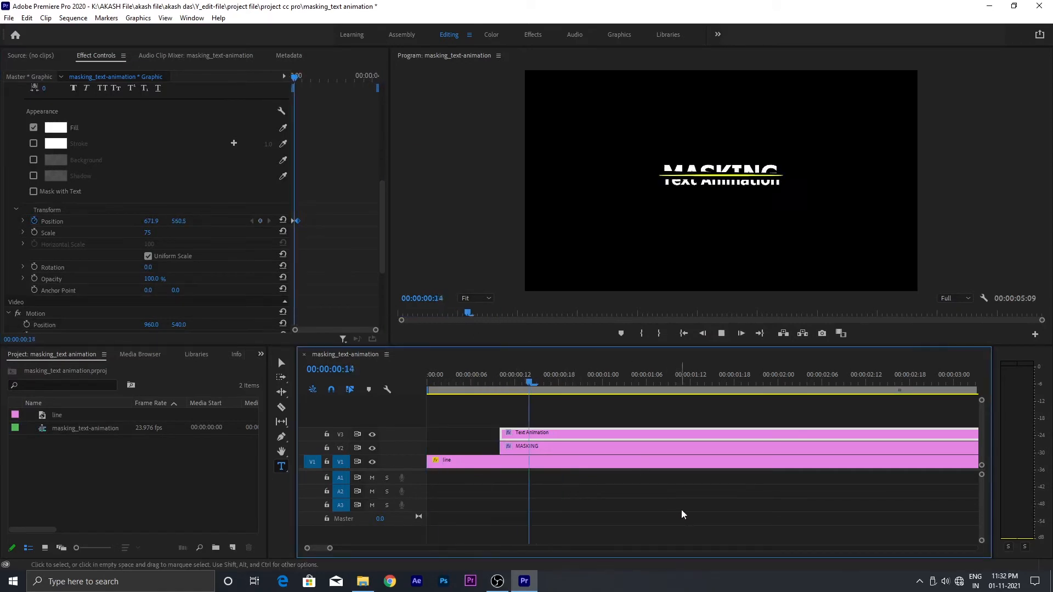
key("space")
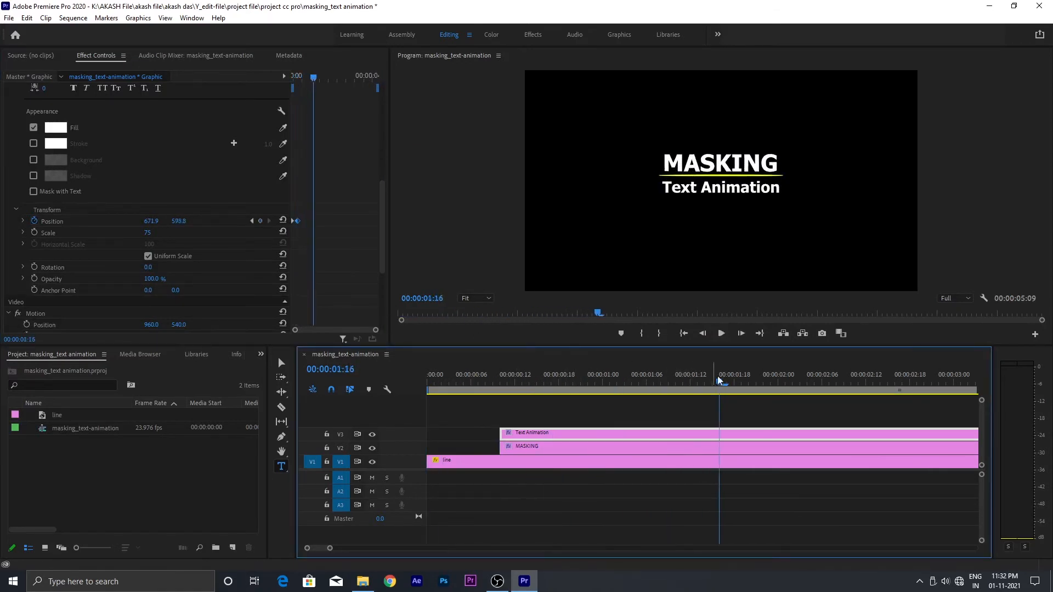
left_click_drag(579, 382, 417, 386)
key("space")
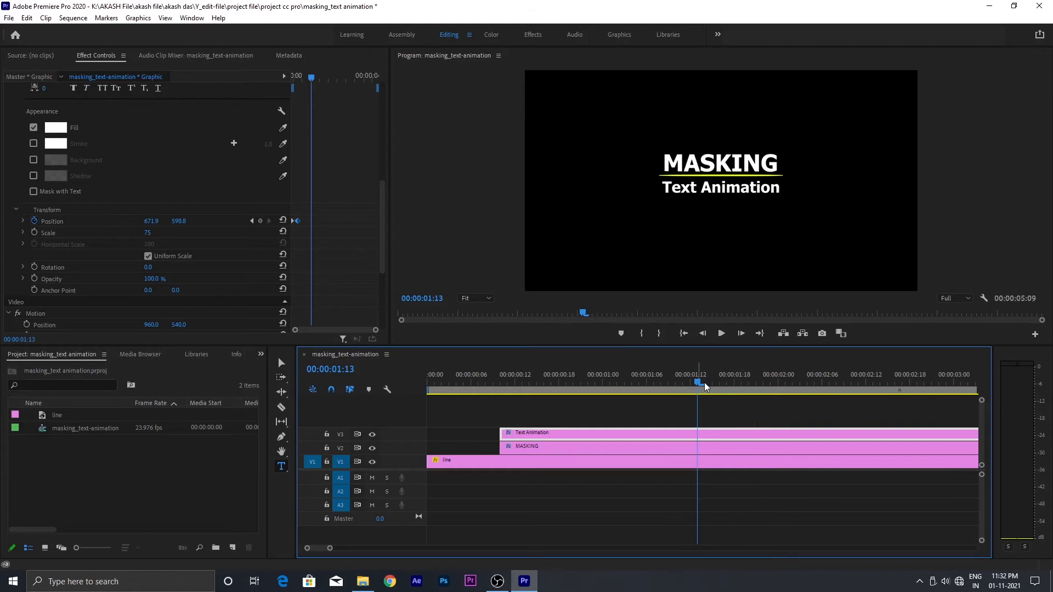
Trim the ends of the Text Animation and MASKING clips together to about 00:00:04:05.
key("minus")
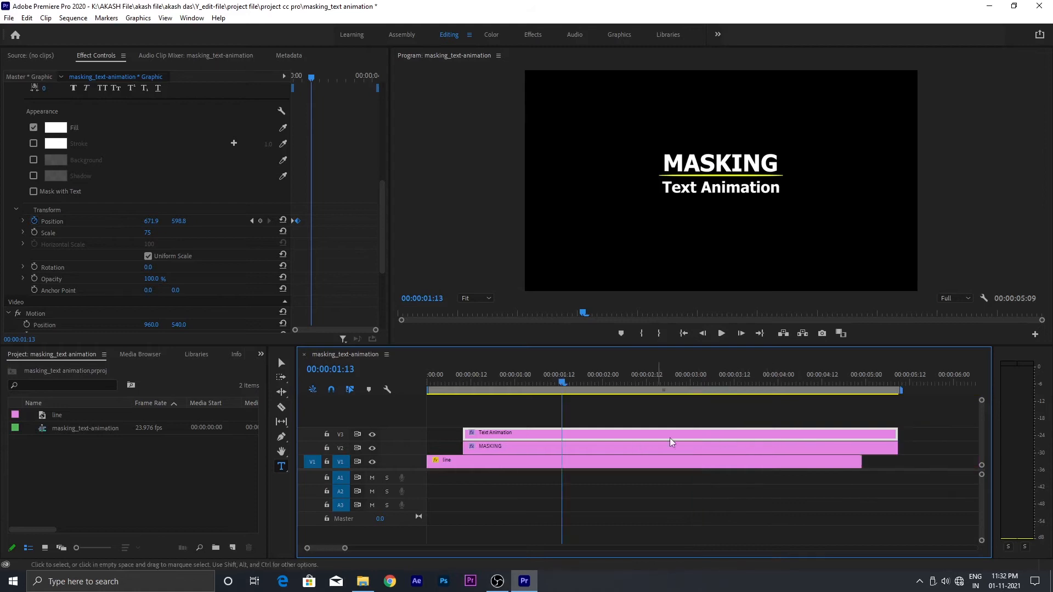
left_click_drag(880, 419, 795, 435)
mouse_move(771, 378)
left_mouse_down()
mouse_move(795, 393)
mouse_move(781, 397)
left_mouse_up()
left_click(908, 422)
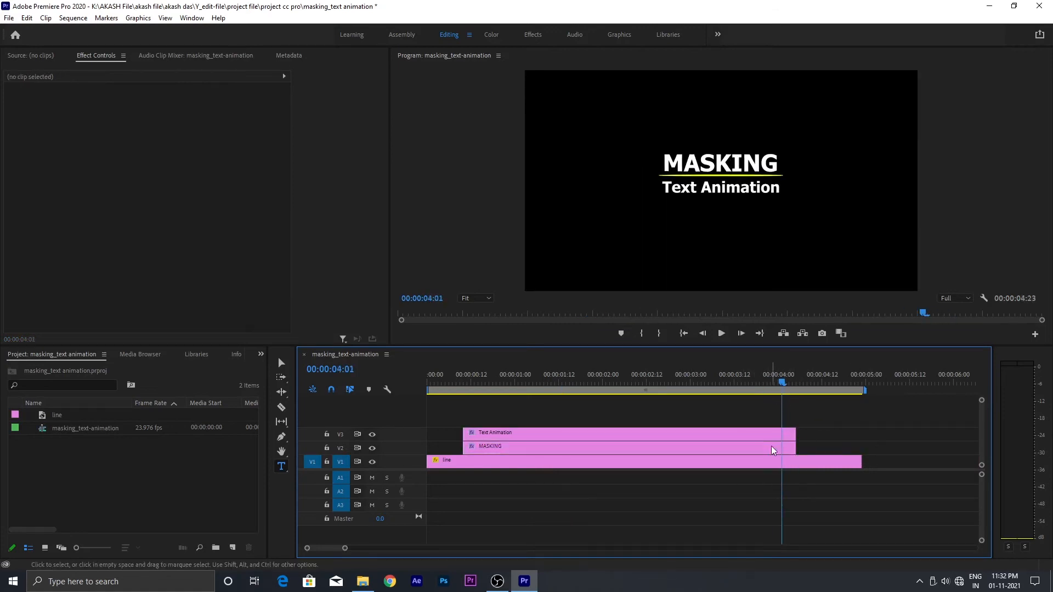
Keyframe the MASKING text's exit from 674.5, 495.3 at 00:00:04:01 to 674.5, 592.3 at 00:00:04:04, and shift the first exit keyframe slightly earlier.
left_click(762, 450)
scroll(327, 271, "down", 10)
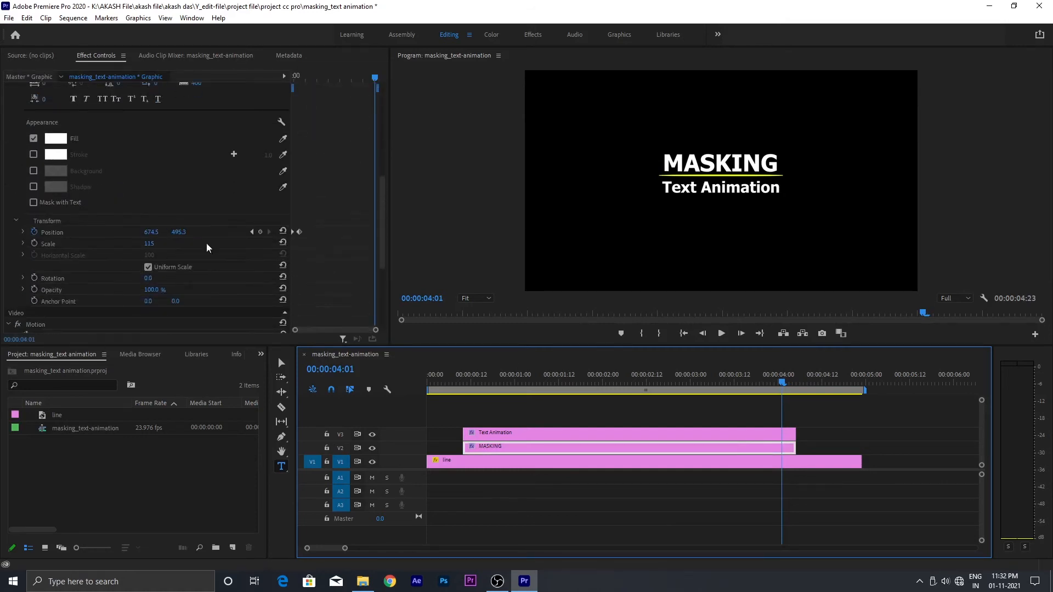
left_click(260, 232)
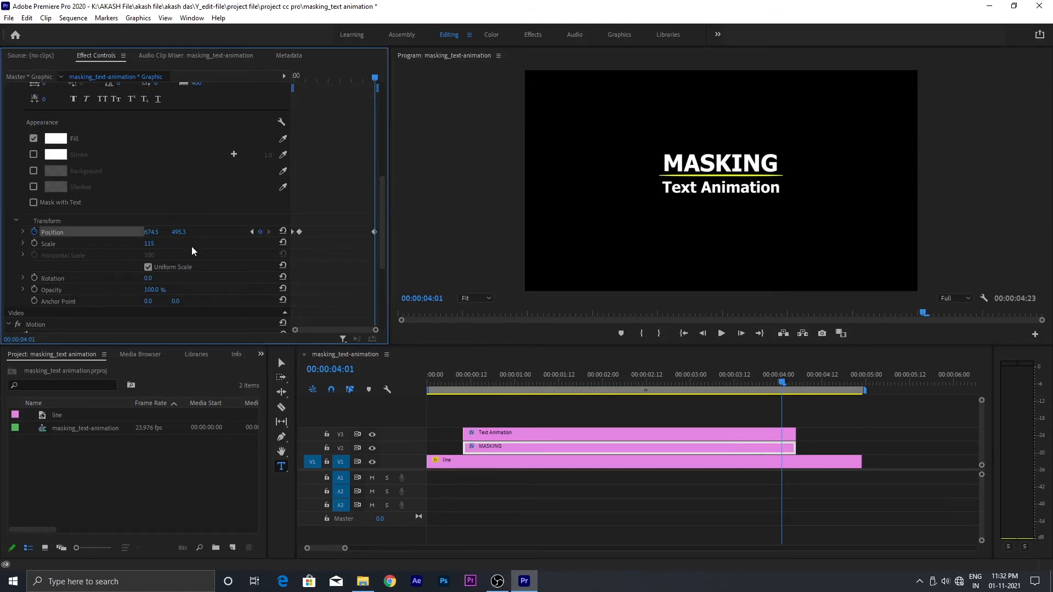
left_click_drag(378, 77, 384, 80)
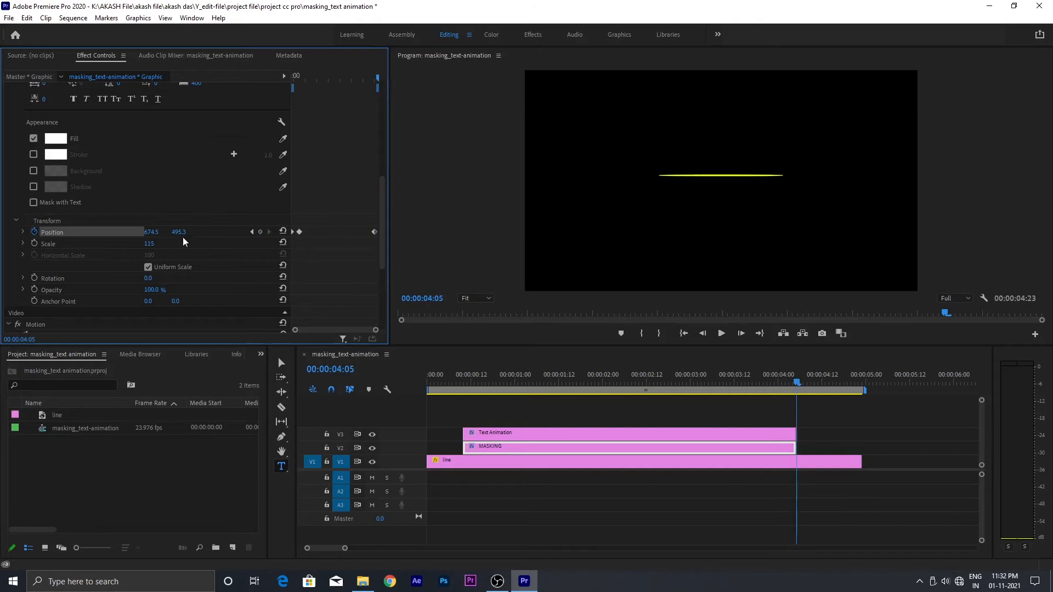
left_click_drag(377, 80, 377, 83)
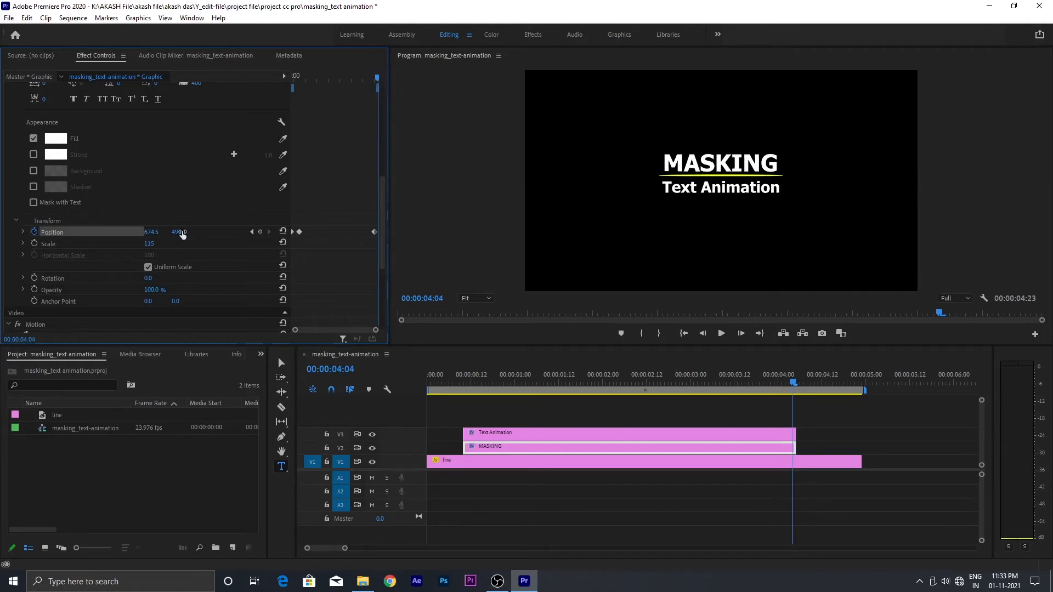
left_click_drag(183, 234, 236, 235)
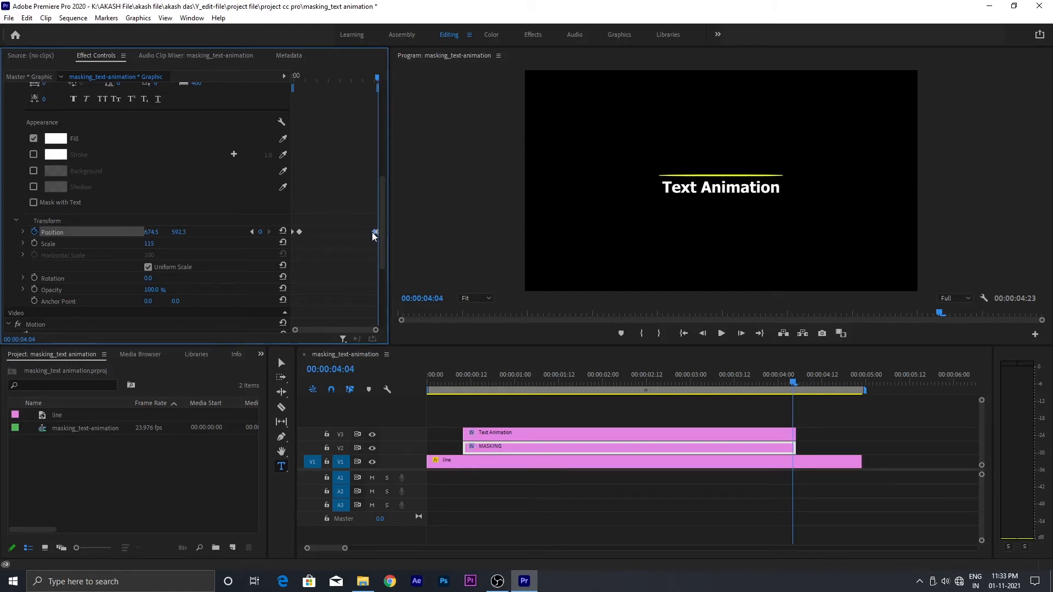
left_click_drag(372, 234, 371, 233)
left_click_drag(372, 236, 372, 236)
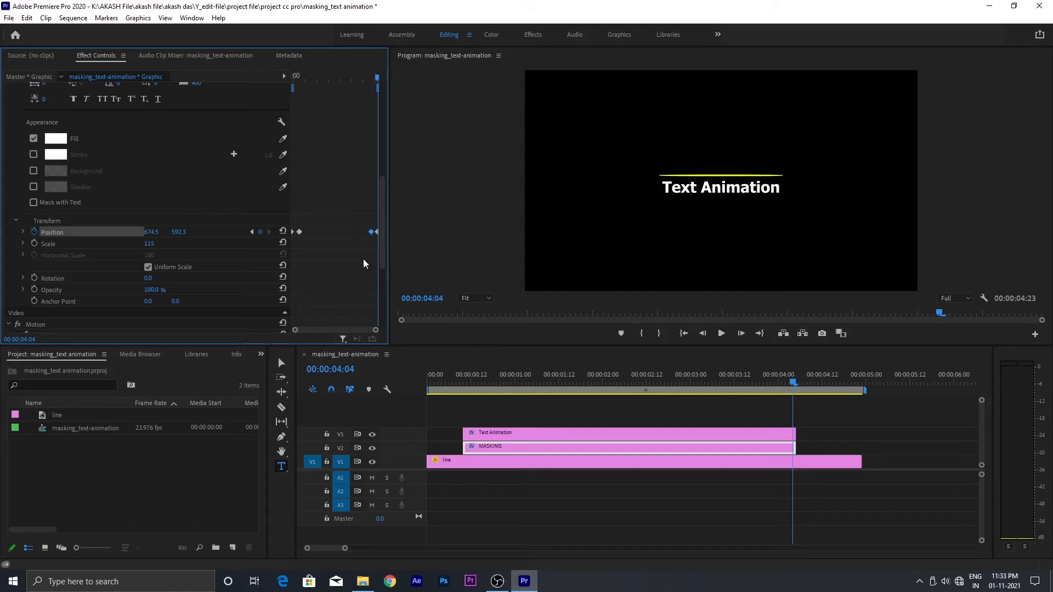
Apply Ease In temporal interpolation to the MASKING text's exit and entrance Position keyframes.
left_click(372, 233)
right_click(373, 235)
mouse_move(435, 322)
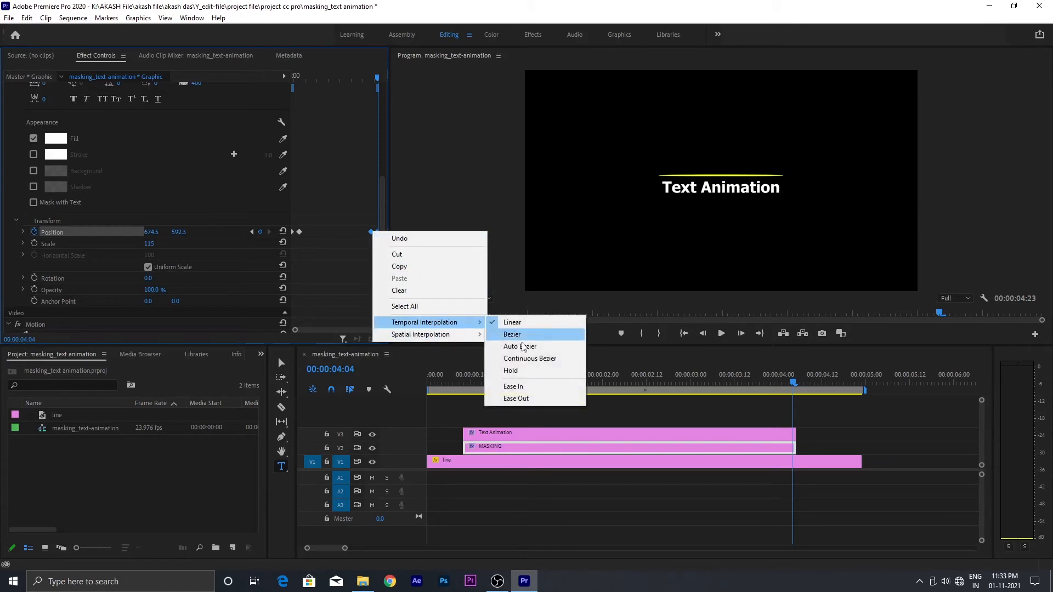
left_click(518, 387)
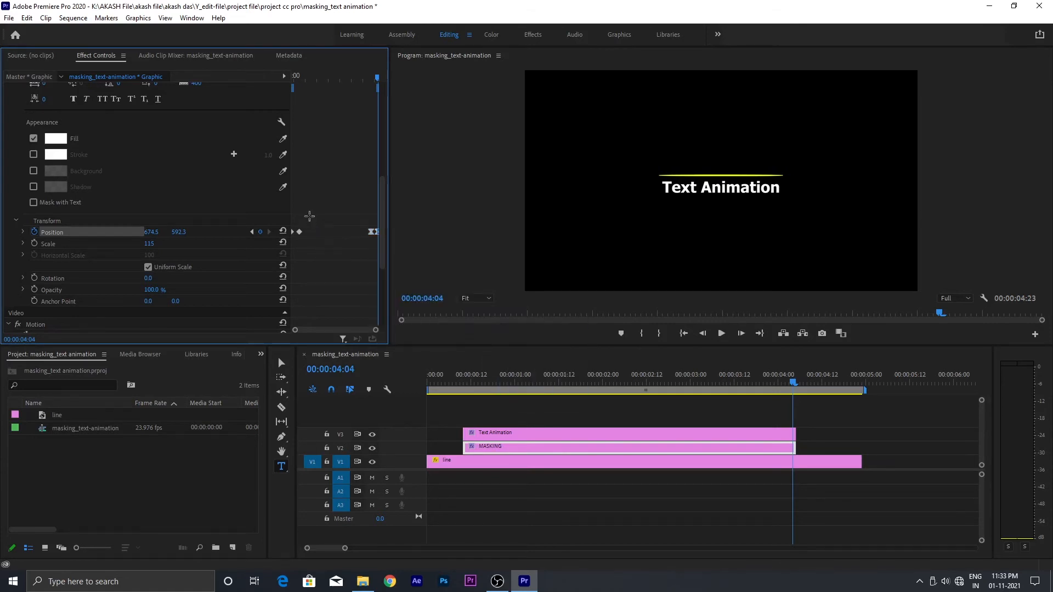
right_click(300, 231)
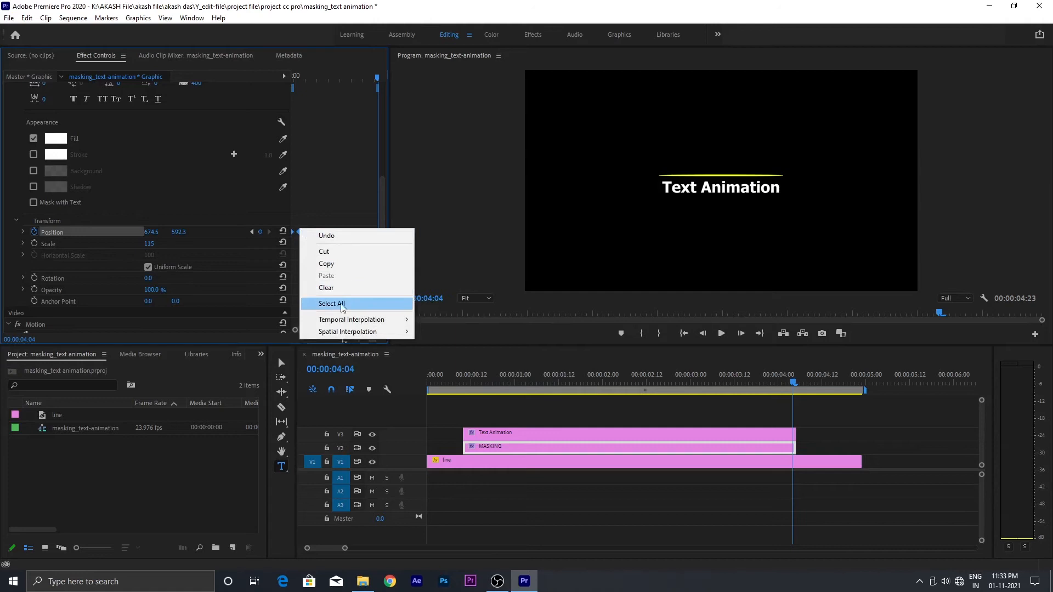
mouse_move(360, 320)
left_click(466, 380)
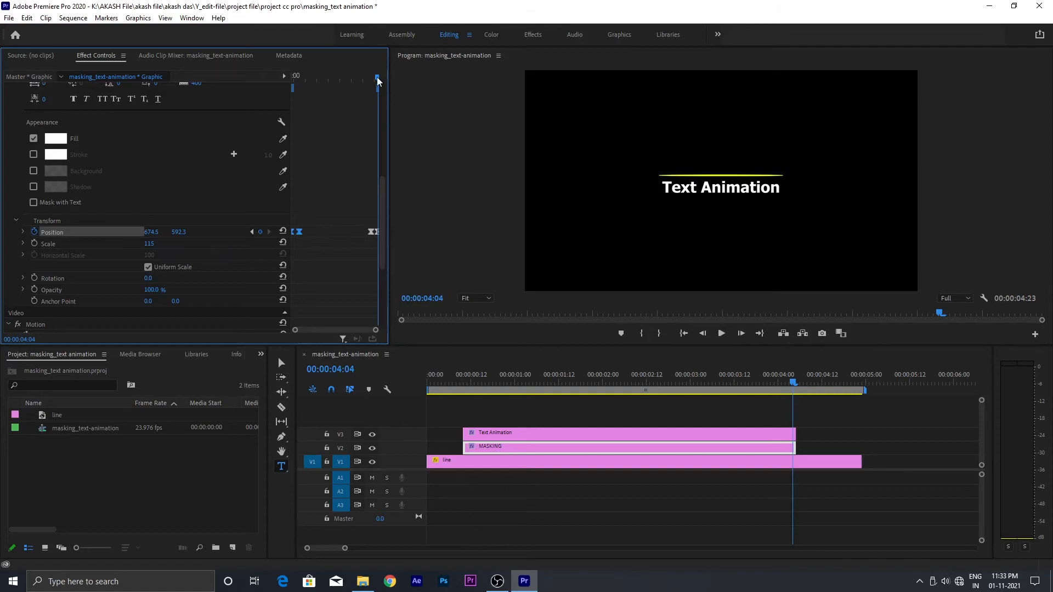
Keyframe the Text Animation text's exit from 671.9, 598.8 at 00:00:03:22 to 671.9, 521.8 at 00:00:04:03.
left_click_drag(377, 77, 371, 83)
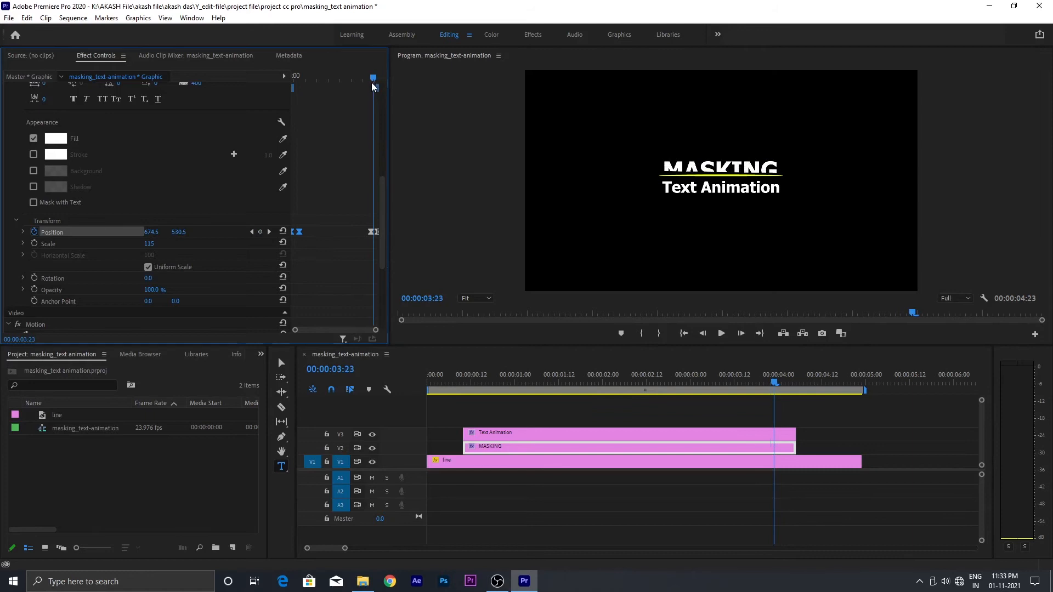
left_click(667, 435)
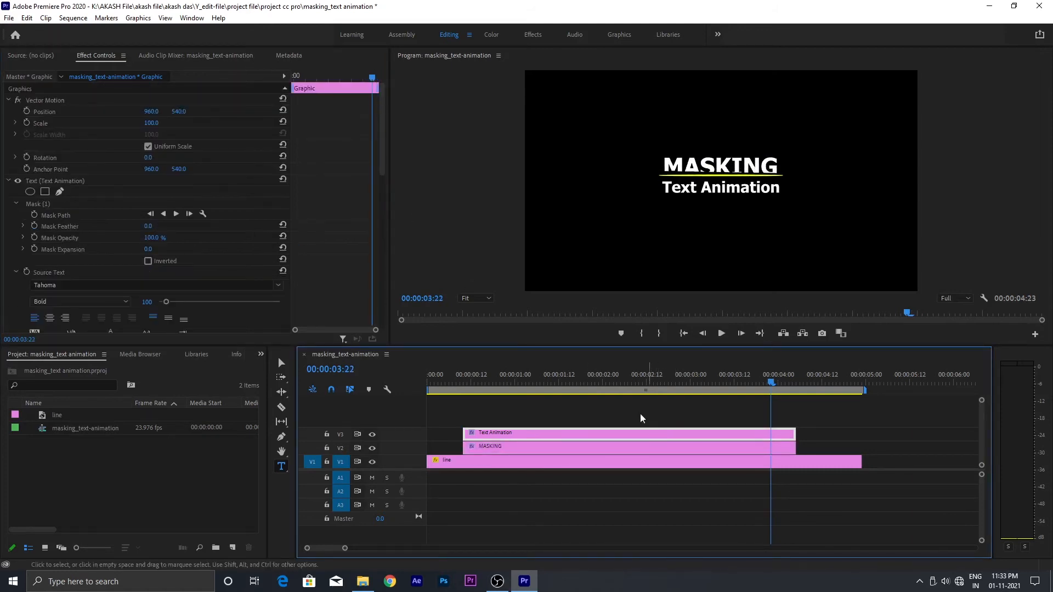
scroll(341, 268, "down", 10)
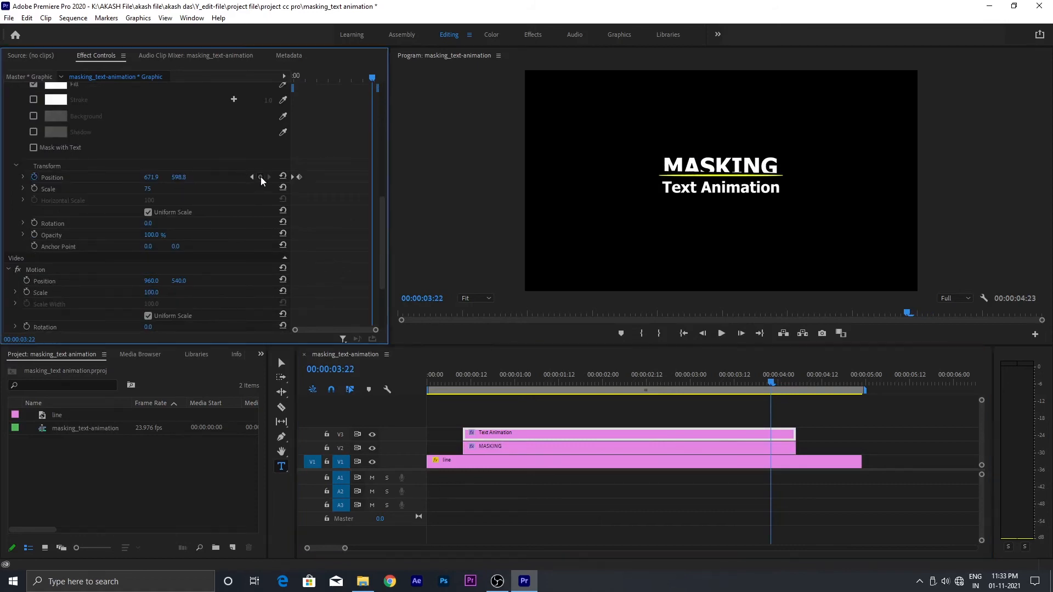
left_click(261, 176)
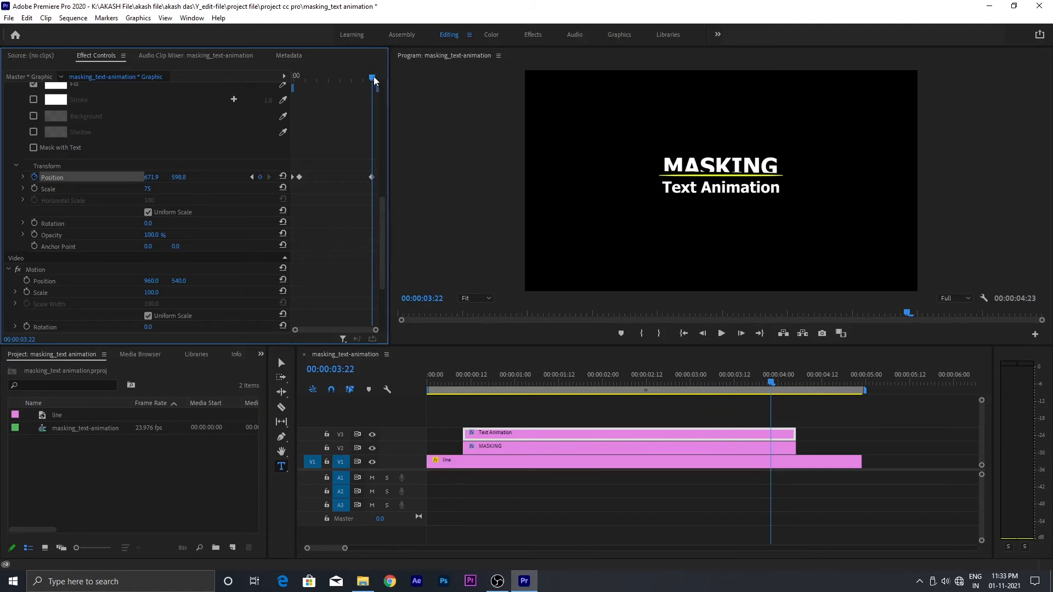
left_click_drag(373, 77, 378, 77)
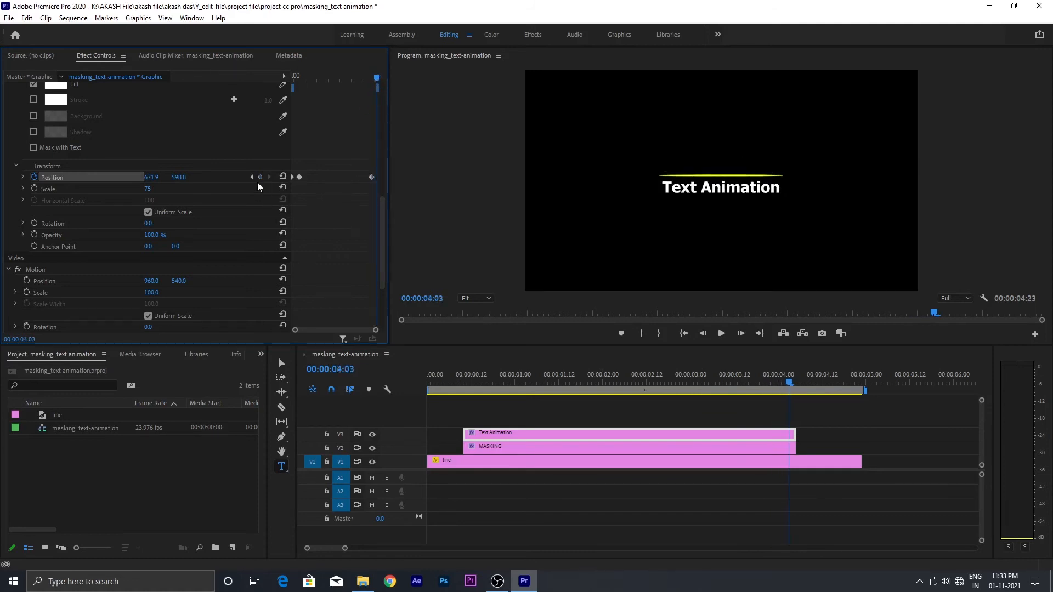
left_click_drag(179, 176, 137, 176)
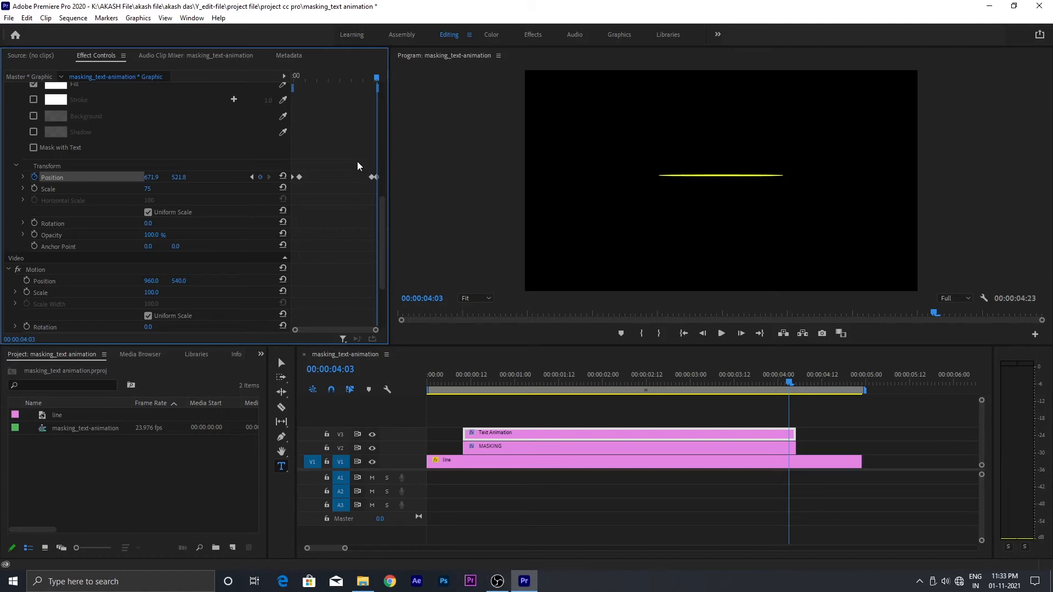
Apply Ease In temporal interpolation to the Text Animation text's exit and entrance Position keyframes.
right_click(373, 177)
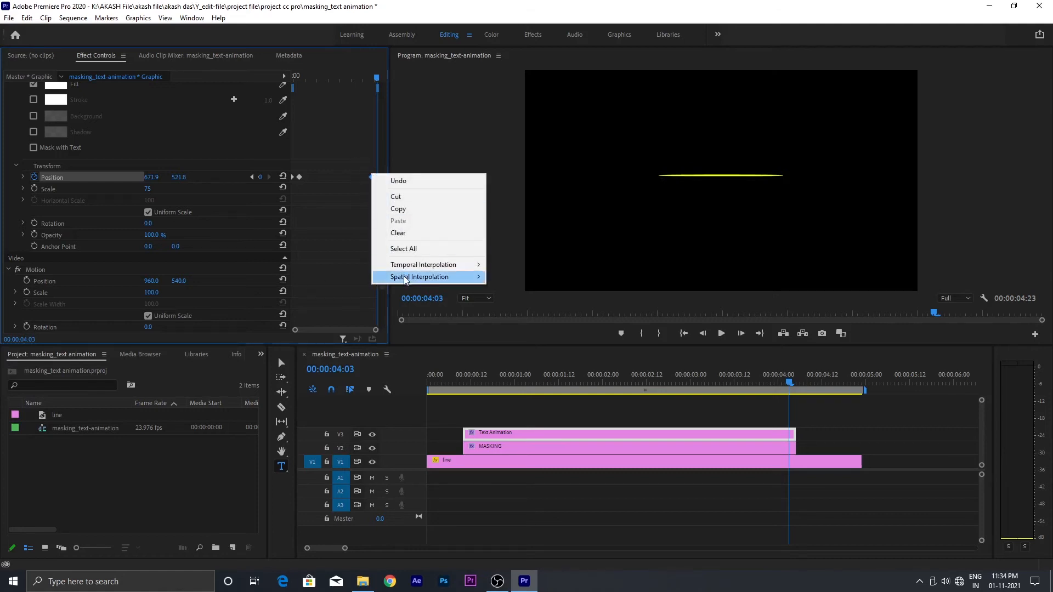
mouse_move(423, 265)
left_click(530, 329)
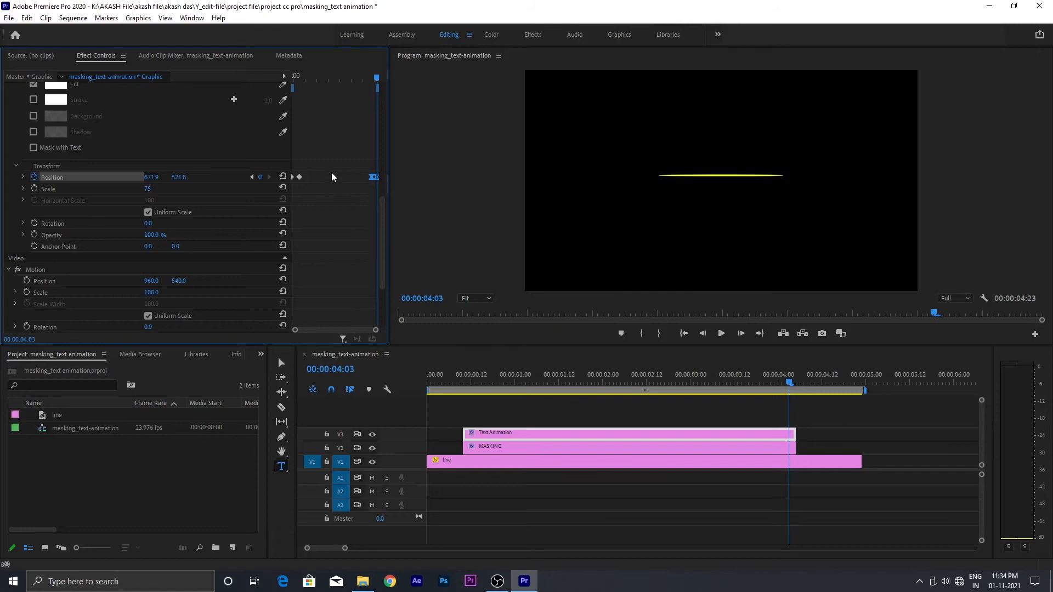
right_click(299, 176)
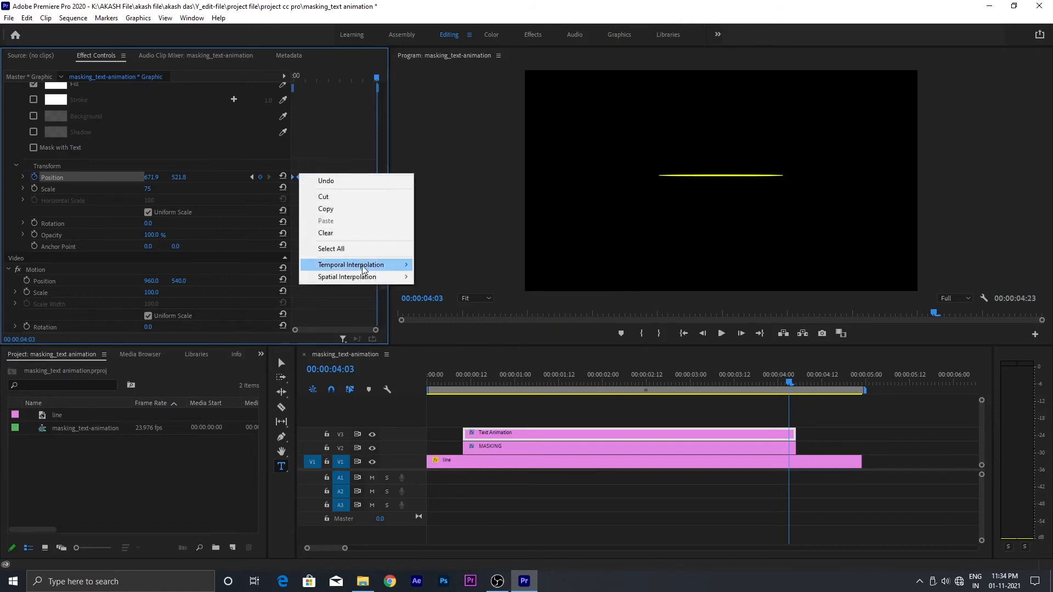
mouse_move(407, 268)
left_click(440, 328)
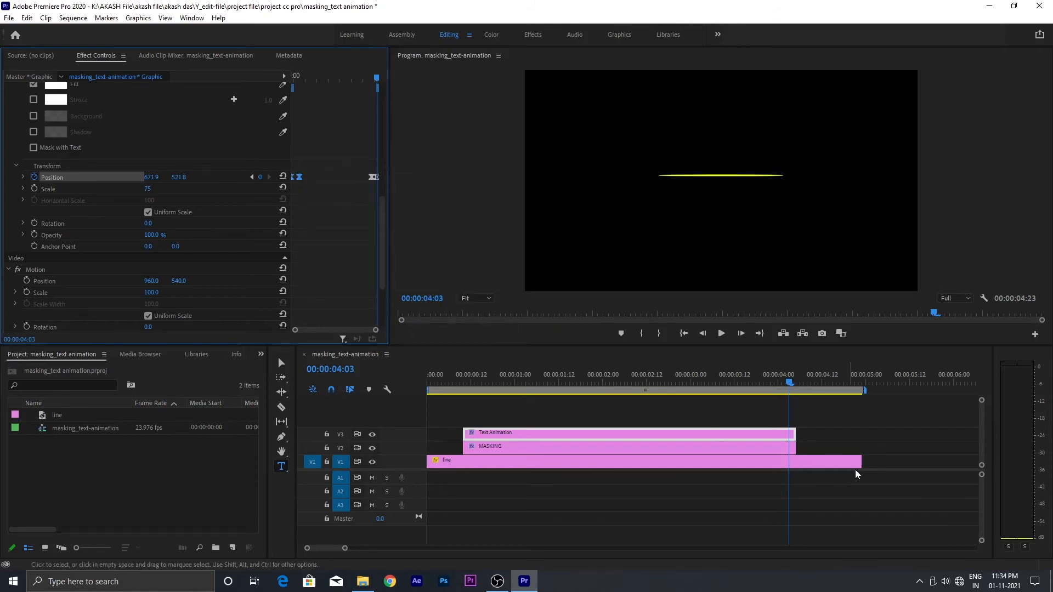
Keyframe the line's Mask Path at 00:00:04:05, shift the mask left off the line at 00:00:04:12, and return to the sequence start.
mouse_move(794, 382)
left_mouse_down()
mouse_move(775, 384)
mouse_move(827, 383)
mouse_move(778, 386)
mouse_move(798, 391)
mouse_move(794, 378)
left_mouse_up()
left_click(713, 462)
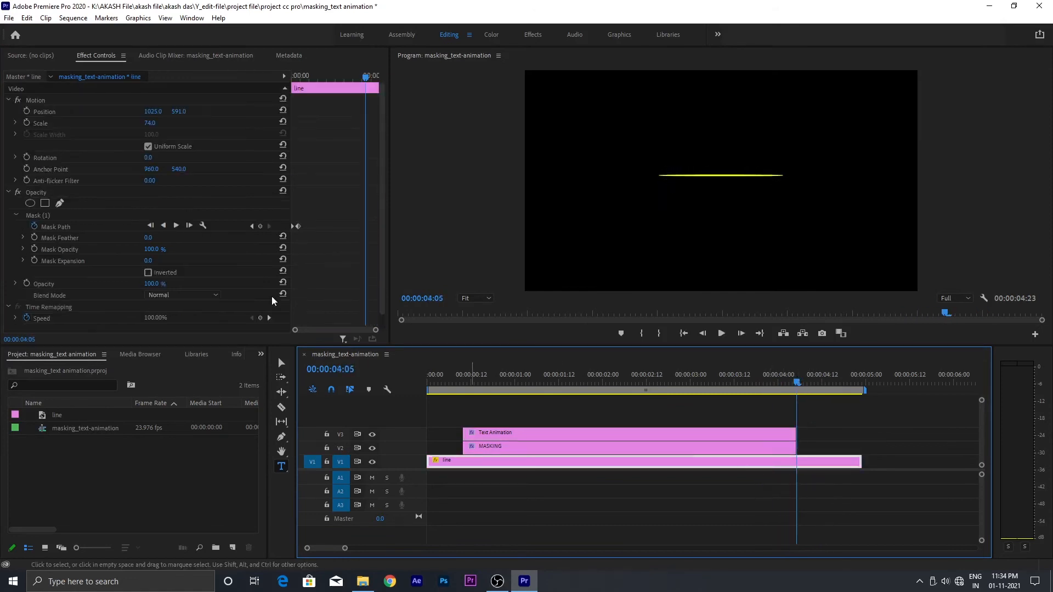
left_click(259, 226)
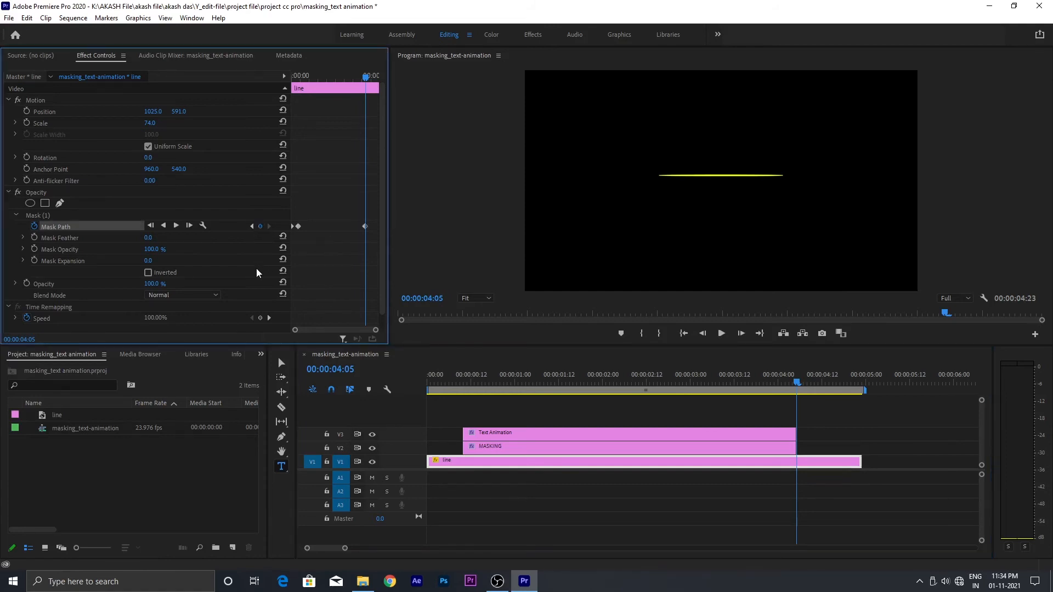
left_click_drag(366, 77, 372, 82)
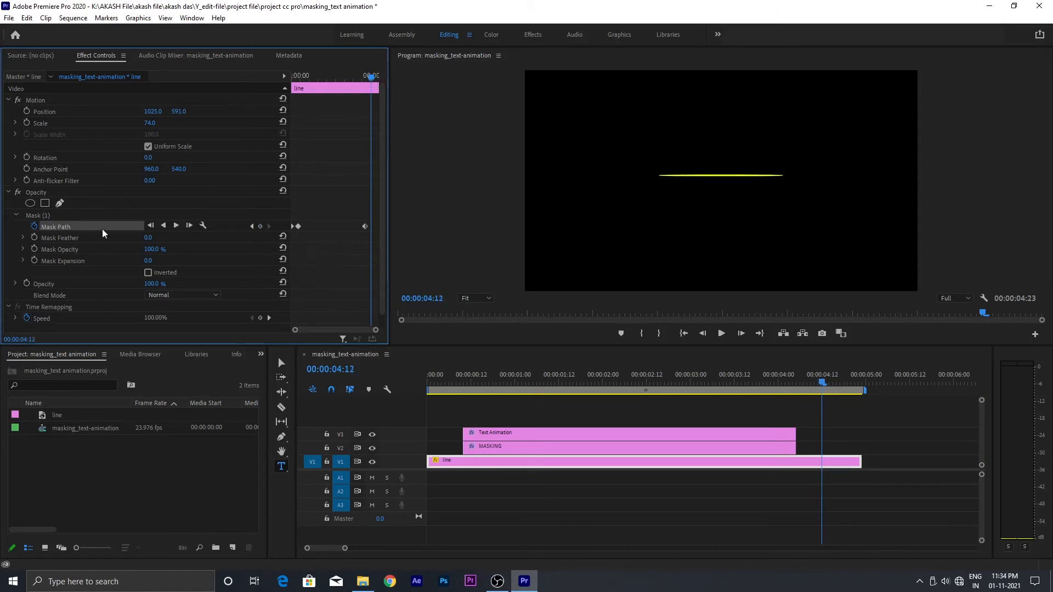
left_click(48, 216)
left_click_drag(735, 171, 600, 176)
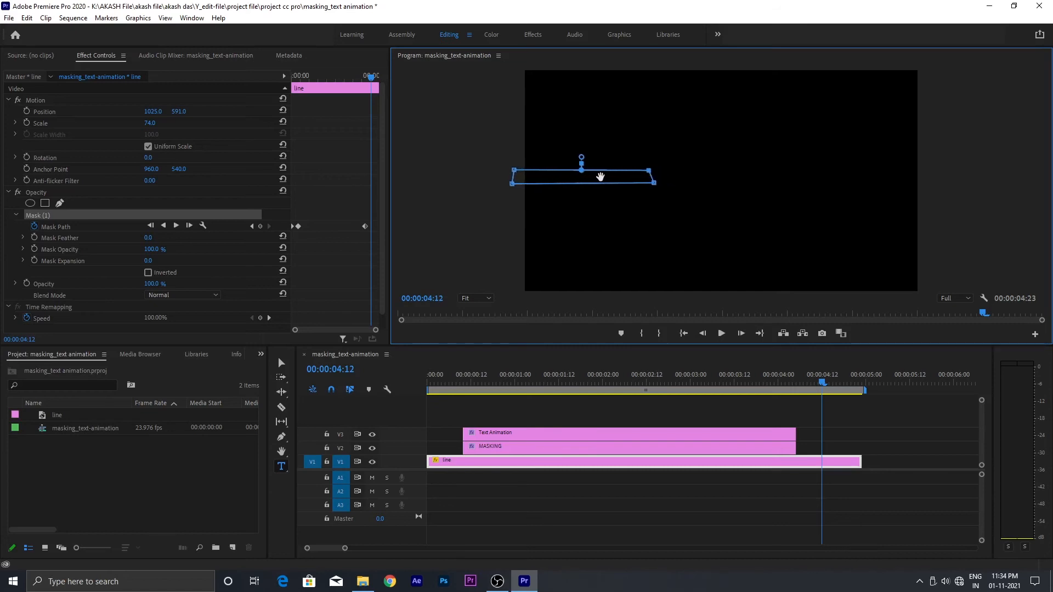
left_click_drag(822, 383, 412, 439)
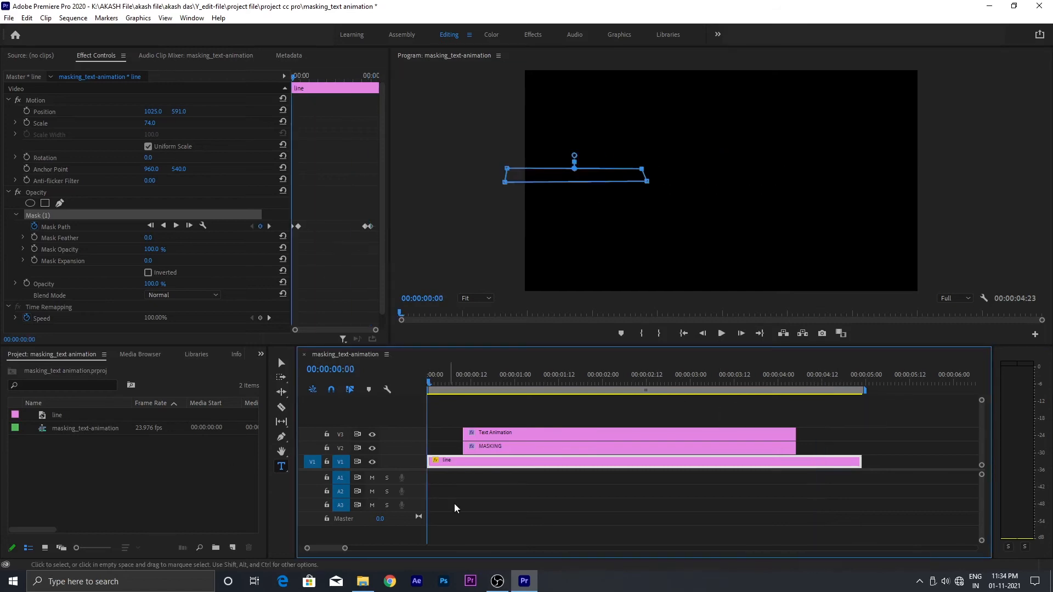
Play the masking text animation through from the sequence start to review its entrance and exit.
left_click(512, 505)
key("space")
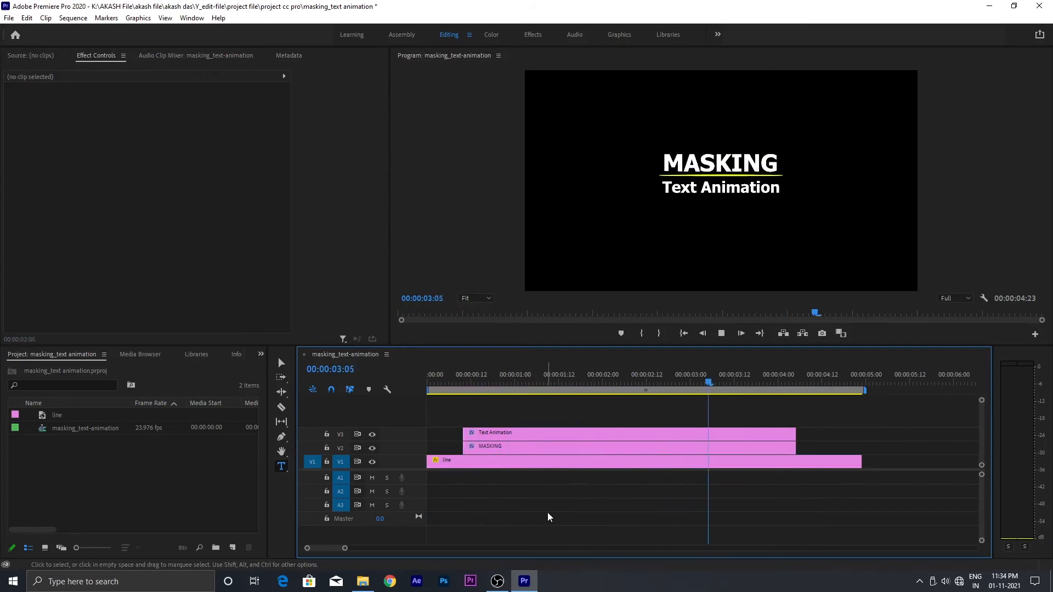
left_click_drag(847, 382, 344, 393)
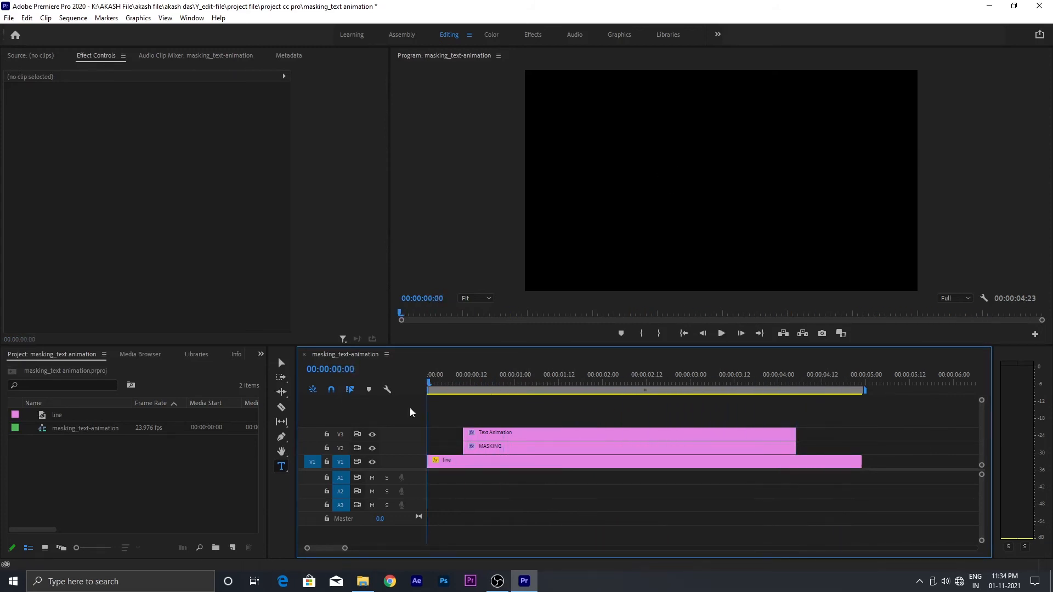
key("space")
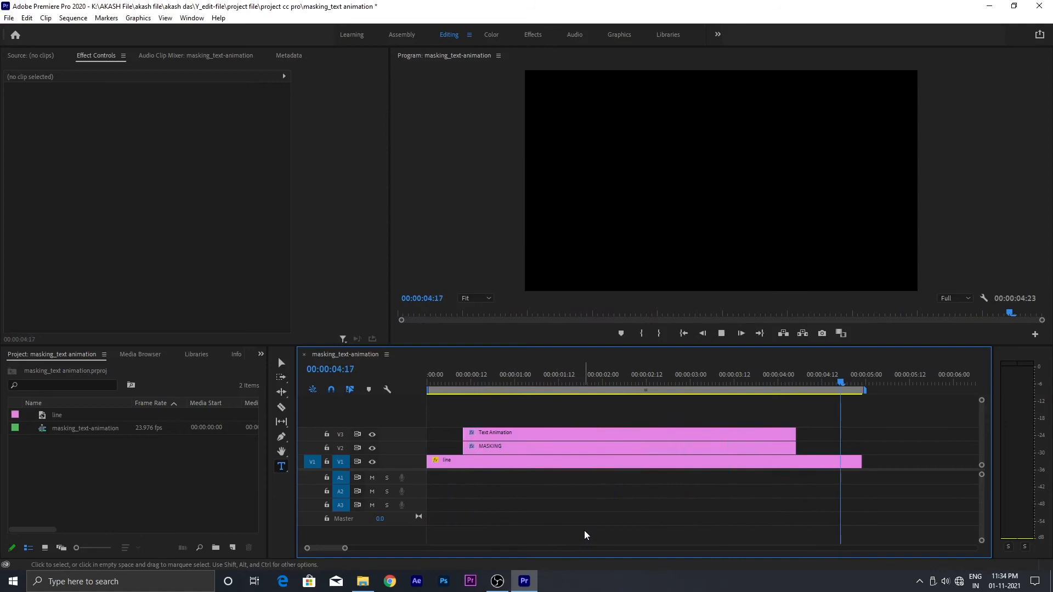
Nest the line, MASKING and Text Animation clips together into a nested sequence named text.
left_click_drag(546, 505, 592, 428)
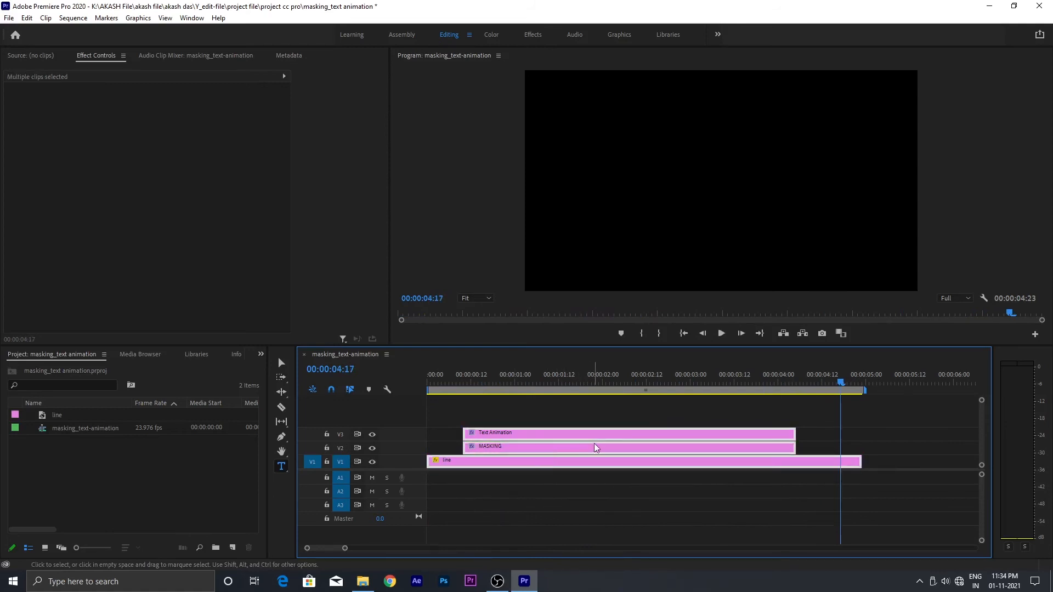
right_click(594, 434)
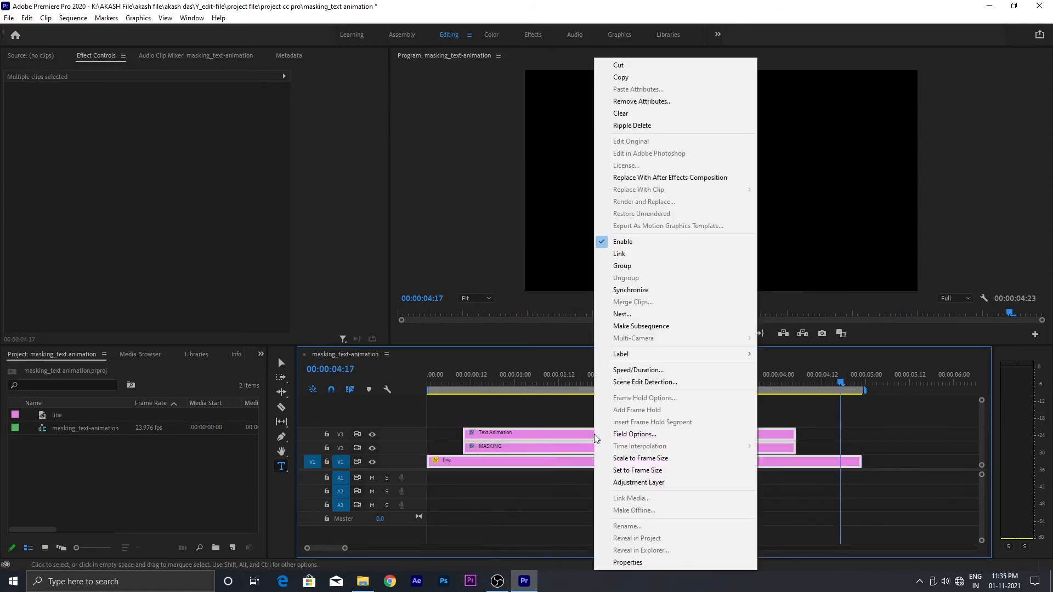
left_click(622, 313)
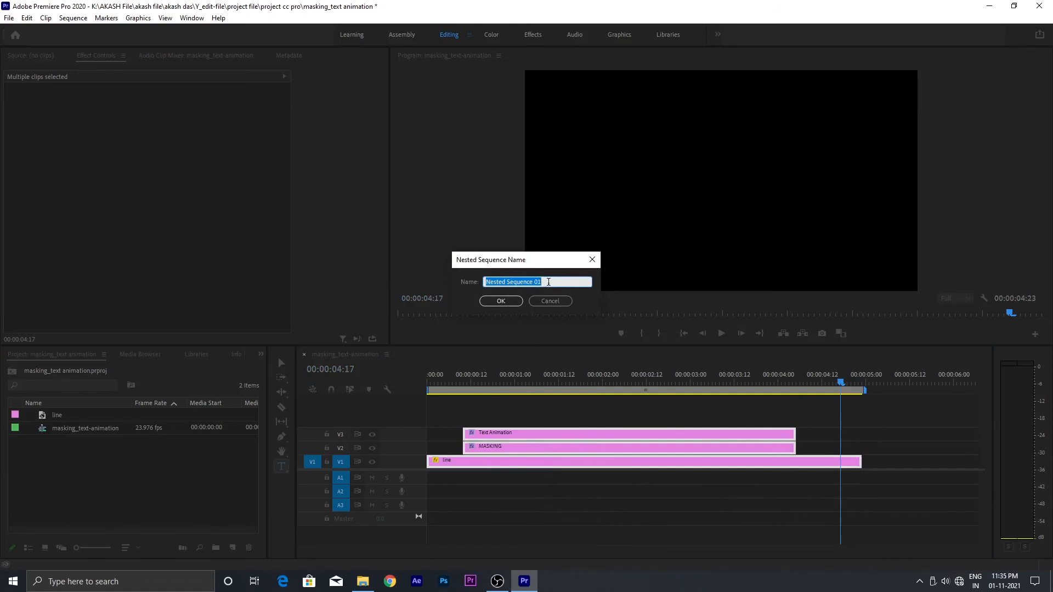
type("text")
left_click(507, 301)
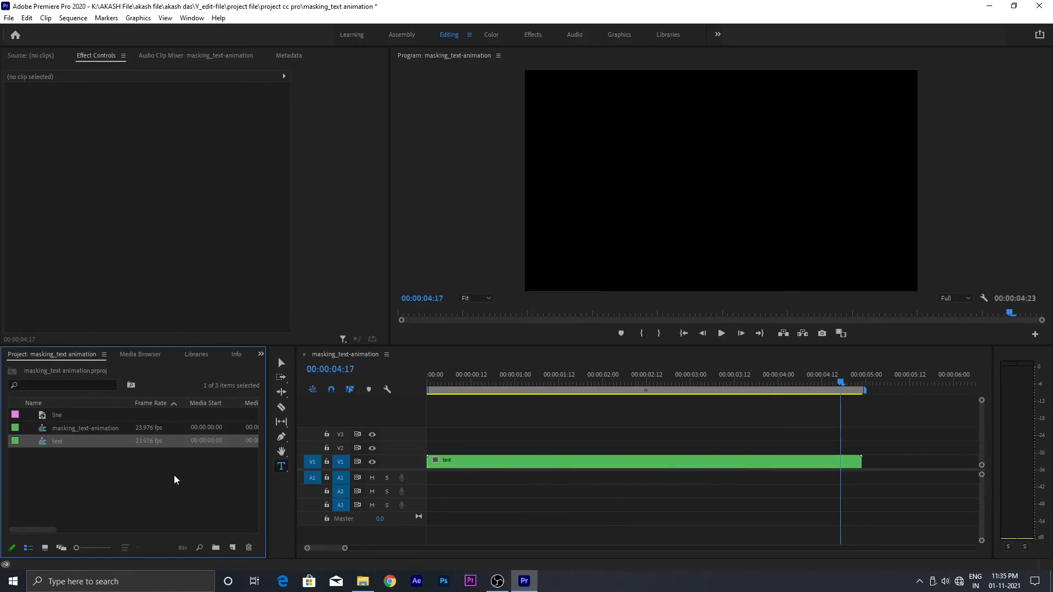
Import the video pexels-fearless-dreams-5598971 from the Download folder into the project.
right_click(143, 475)
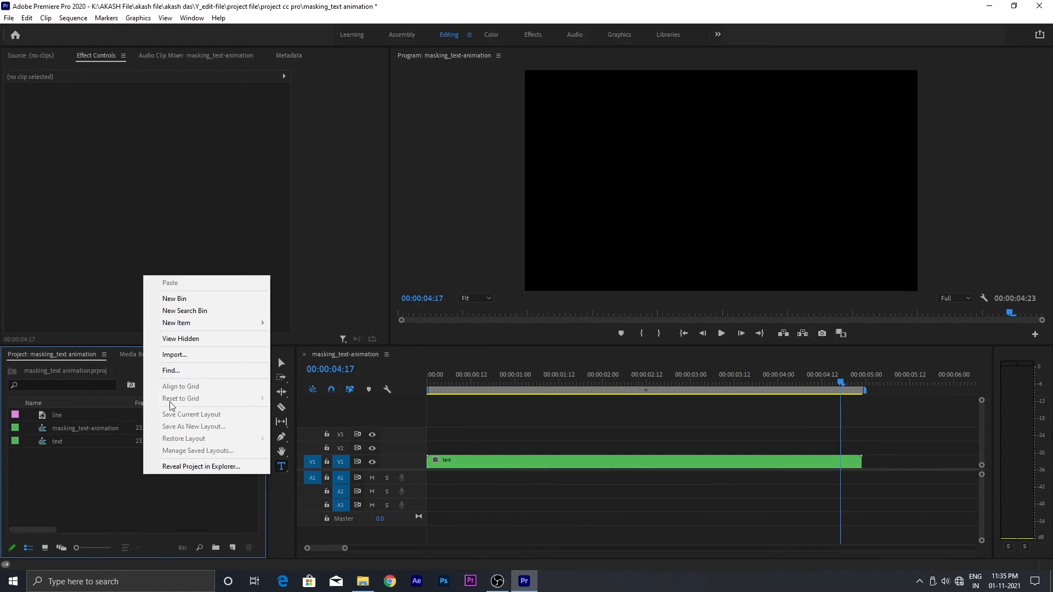
left_click(192, 356)
left_click(386, 287)
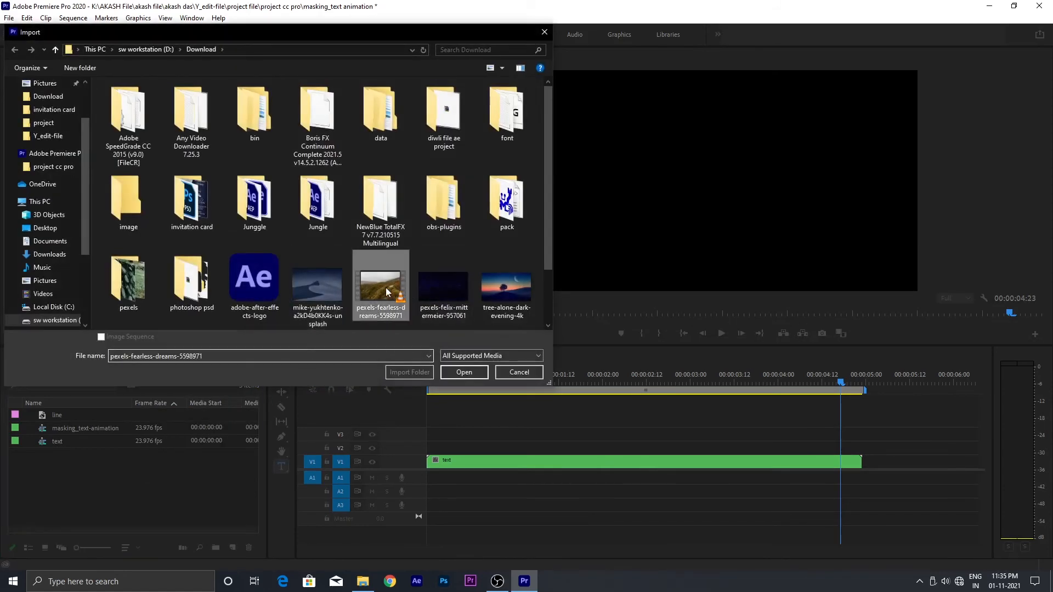
left_click(462, 373)
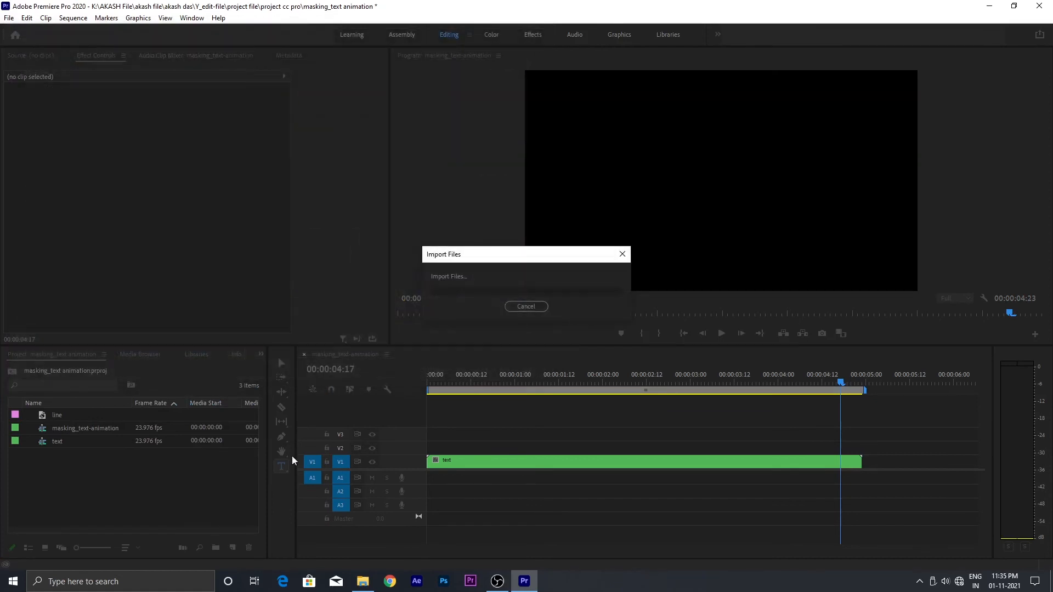
Raise the nested text clip to V2 and place the pexels-fearless-dreams video on V1 beneath it, starting at the sequence start.
key("alt+Up")
left_click_drag(44, 453, 534, 469)
left_click_drag(506, 381, 543, 413)
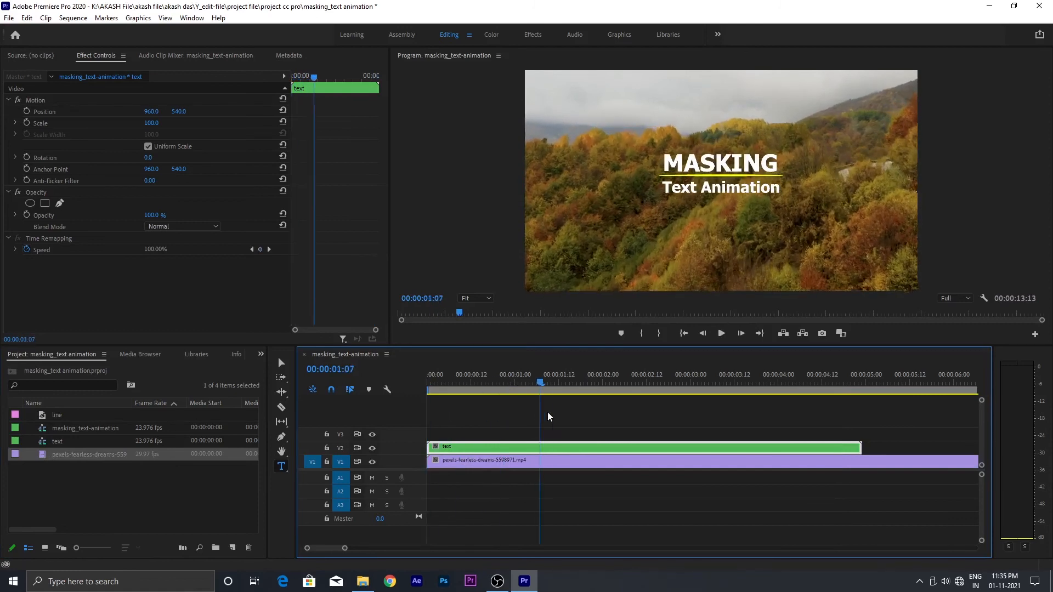
Set the background video clip on V1 to the sequence's frame size.
left_click(574, 464)
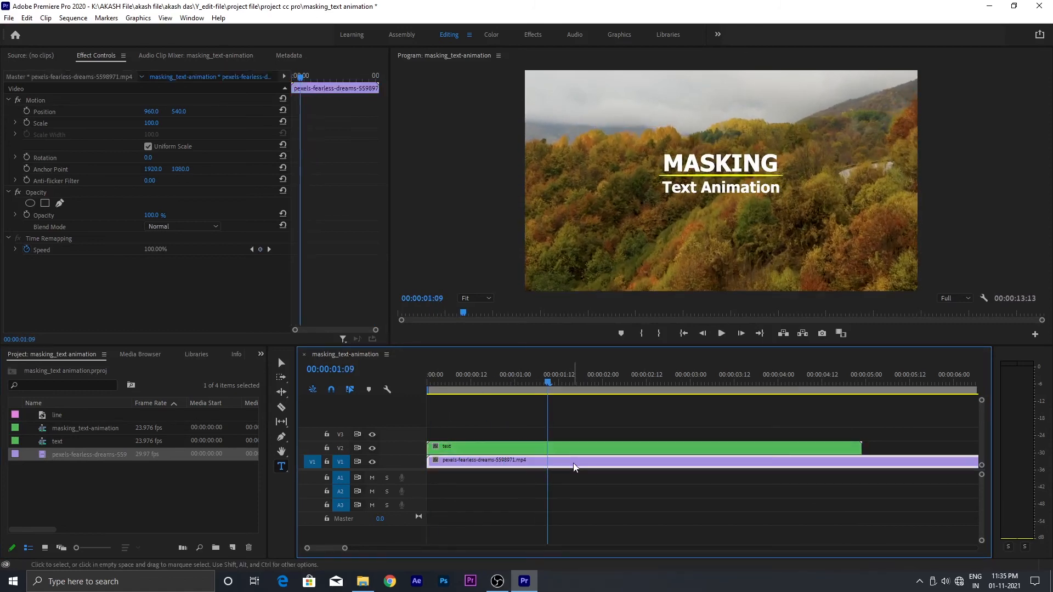
right_click(574, 463)
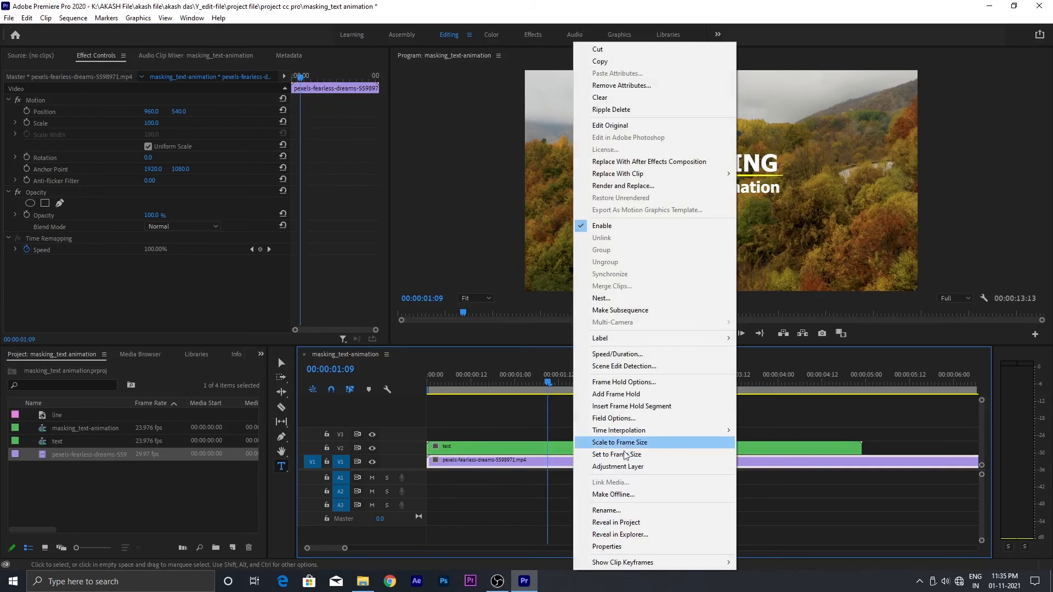
left_click(616, 456)
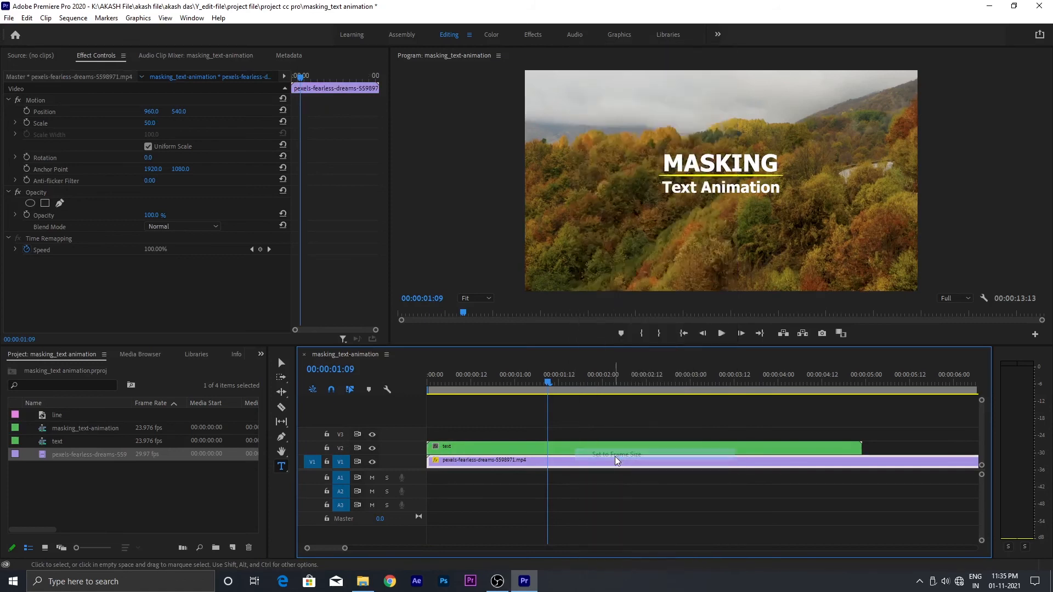
Trim the end of the background video clip so it lasts 00:00:05:18.
scroll(678, 472, "down", 2)
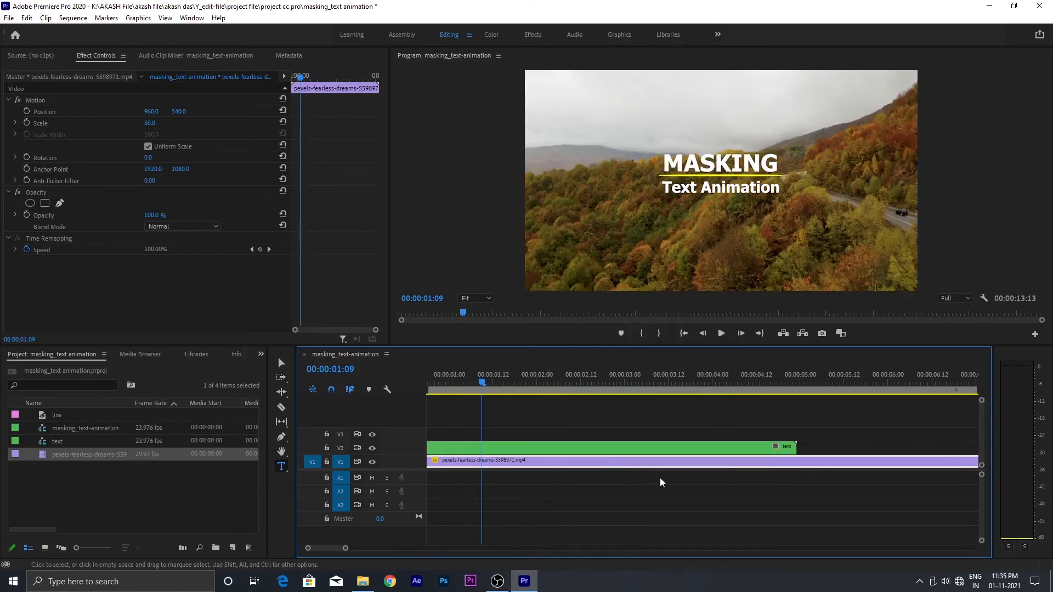
scroll(655, 476, "down", 6)
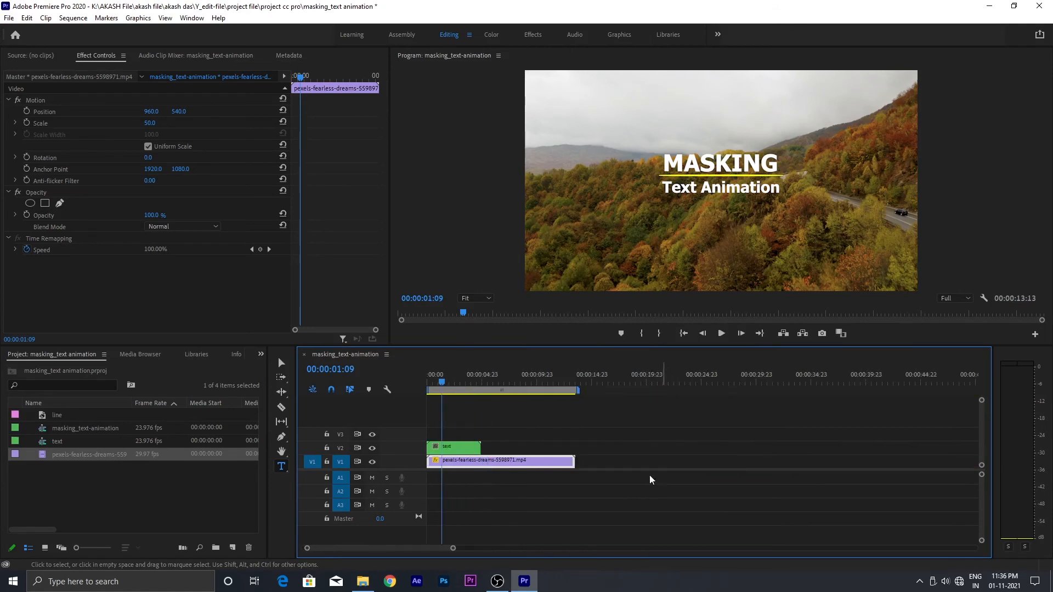
left_click_drag(574, 461, 487, 460)
scroll(574, 429, "up", 4)
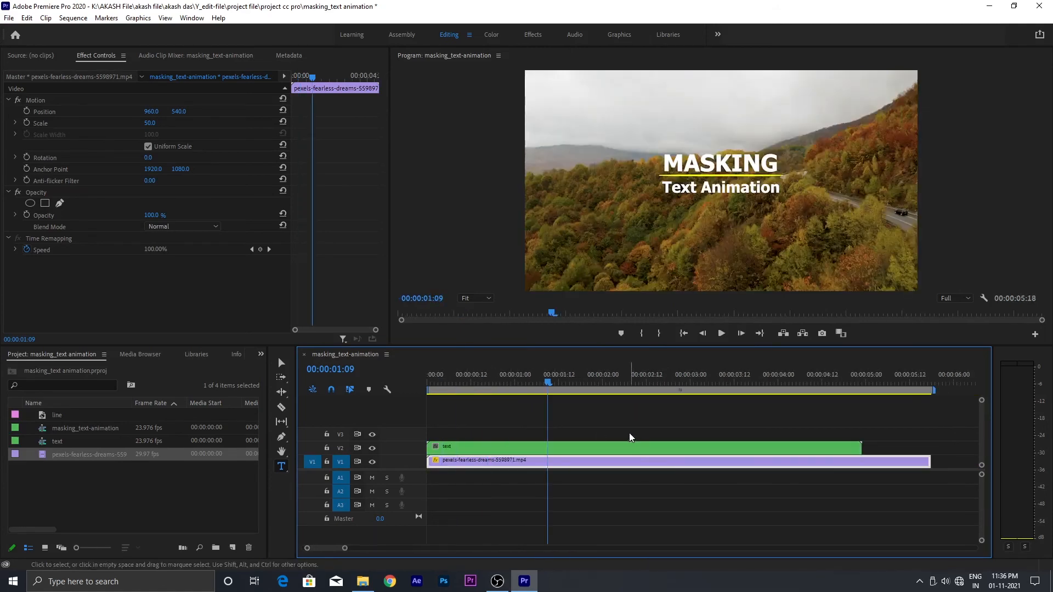
Shift the nested text clip to start at about 00:00:00:13 and trim its end to 00:00:05:02.
left_click_drag(525, 451, 572, 445)
left_click_drag(503, 385, 873, 391)
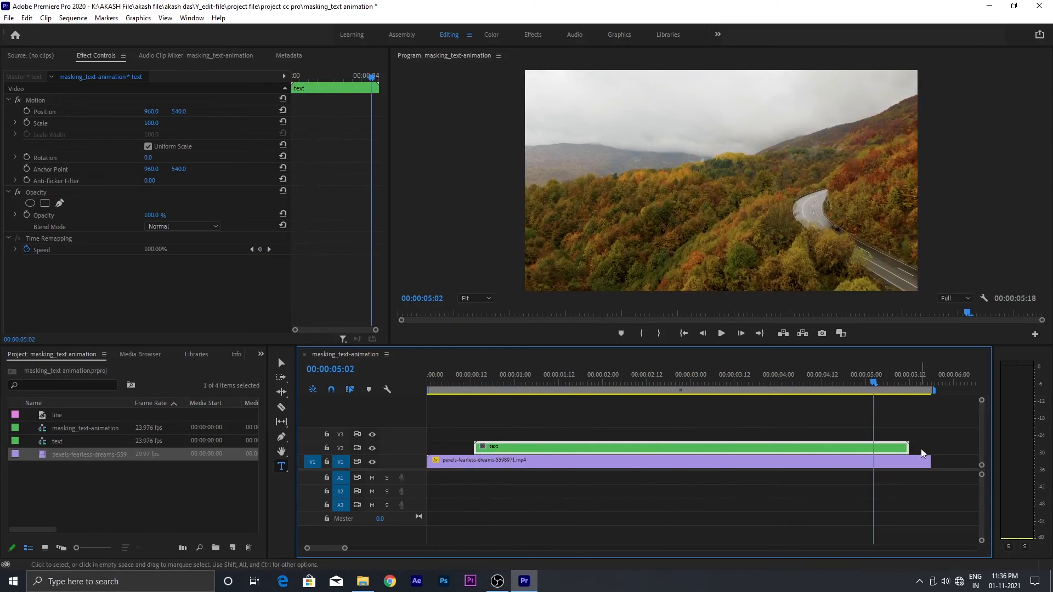
left_click_drag(908, 448, 873, 448)
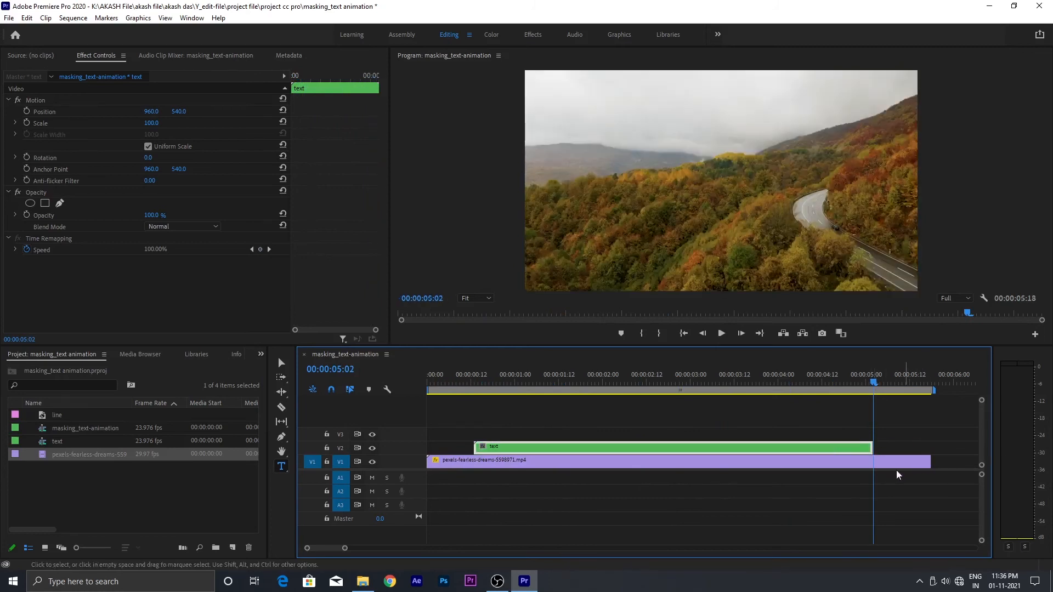
Apply the Gaussian Blur video effect from Blur & Sharpen to the background video clip.
left_click(514, 382)
left_click_drag(515, 383, 482, 382)
left_click(498, 461)
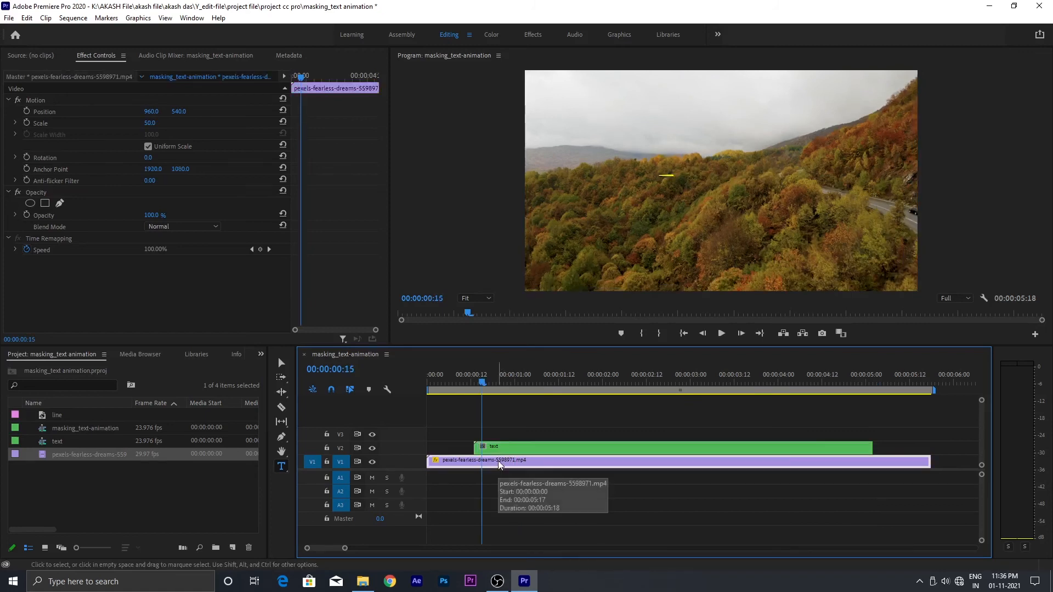
left_click(262, 355)
left_click(281, 416)
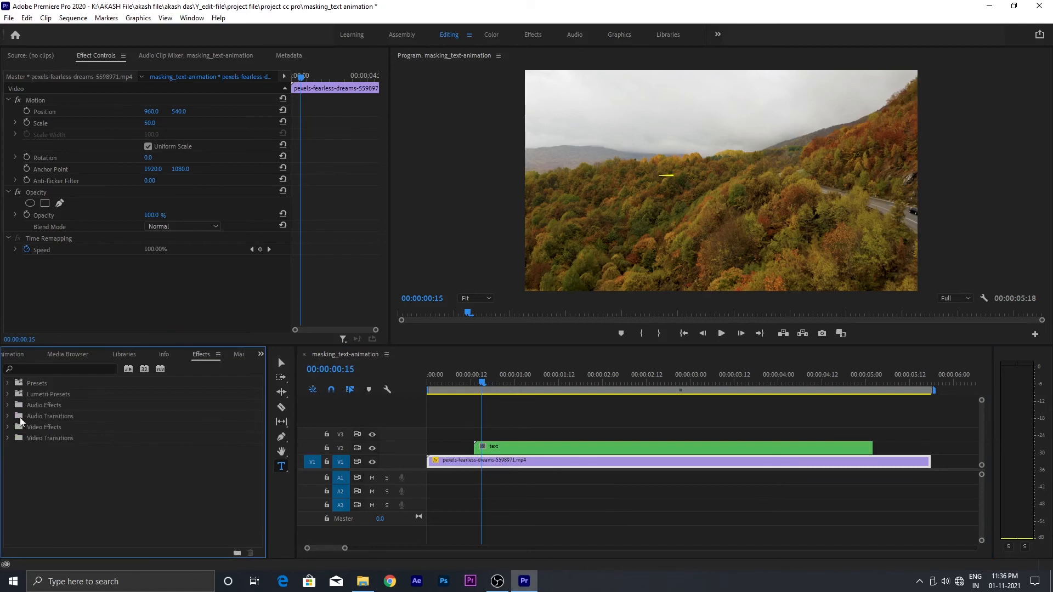
left_click(7, 427)
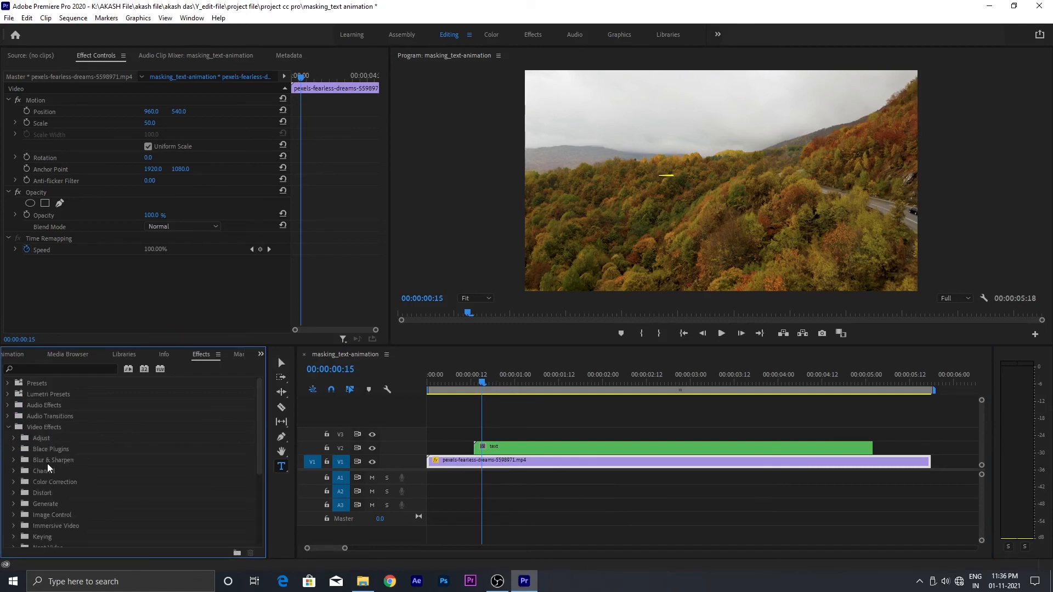
left_click(13, 461)
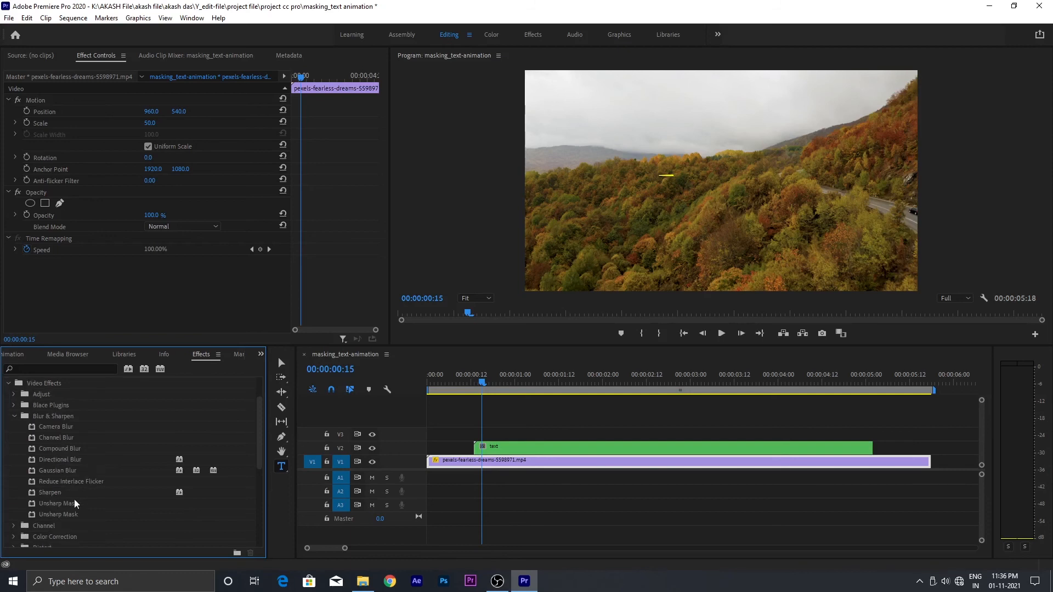
left_click_drag(47, 472, 467, 462)
Keyframe the background's Gaussian Blur Blurriness from 0 at 00:00:00:11 to 50 at 00:00:00:15.
left_click(466, 386)
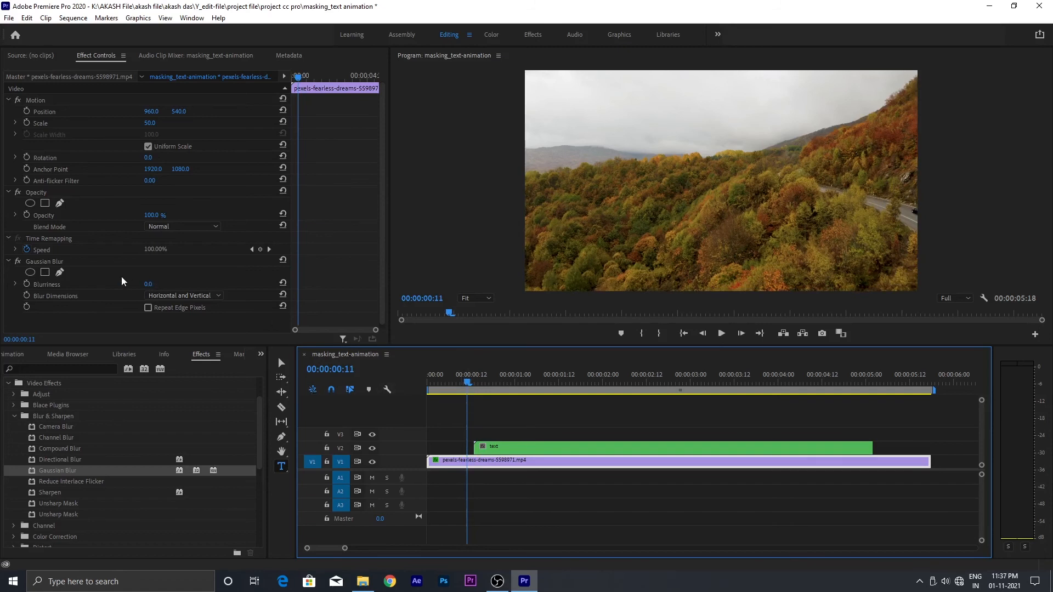
left_click(27, 284)
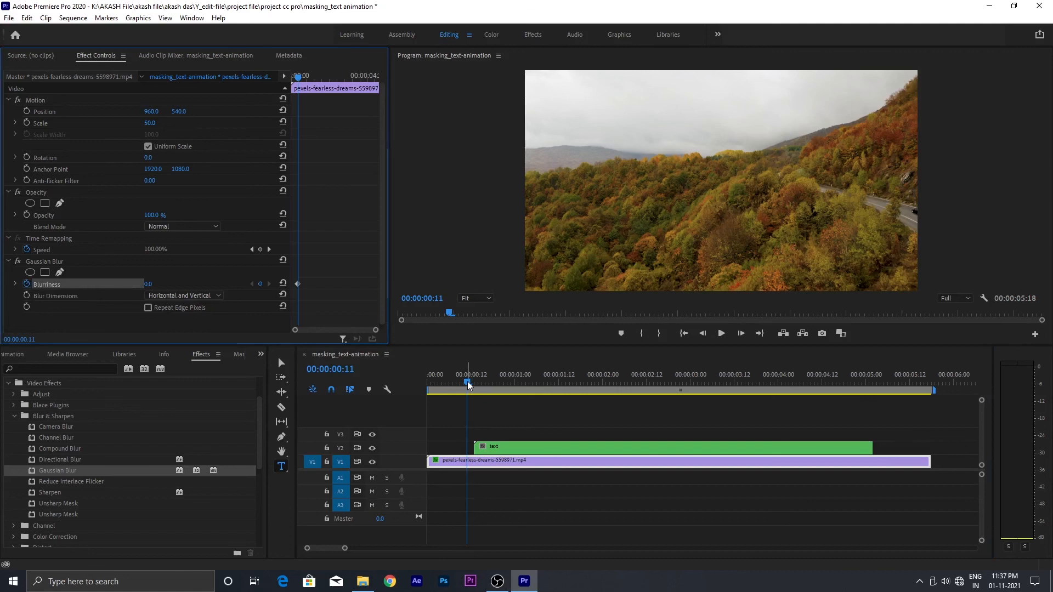
left_click_drag(468, 384, 482, 382)
left_click(150, 284)
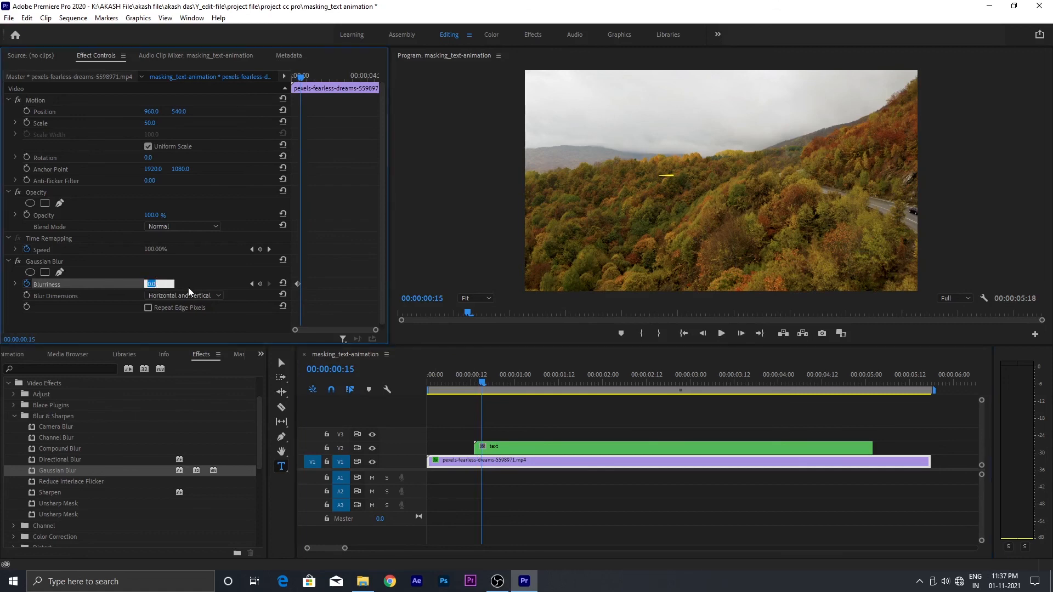
type("50")
key("Return")
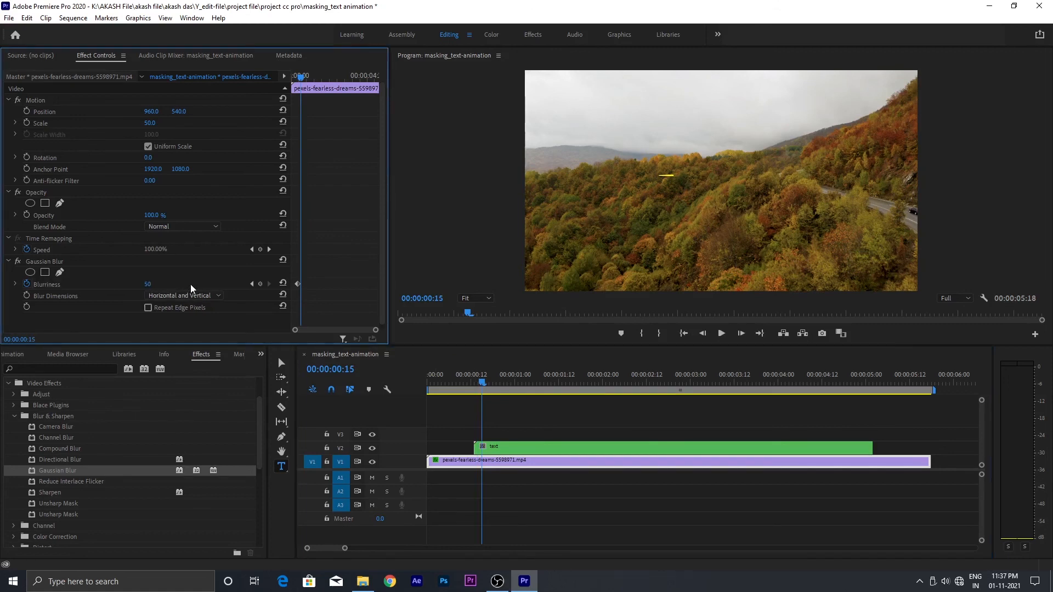
Play the sequence from the start to review the text animation over the blurring background.
left_click_drag(483, 383, 367, 425)
key("space")
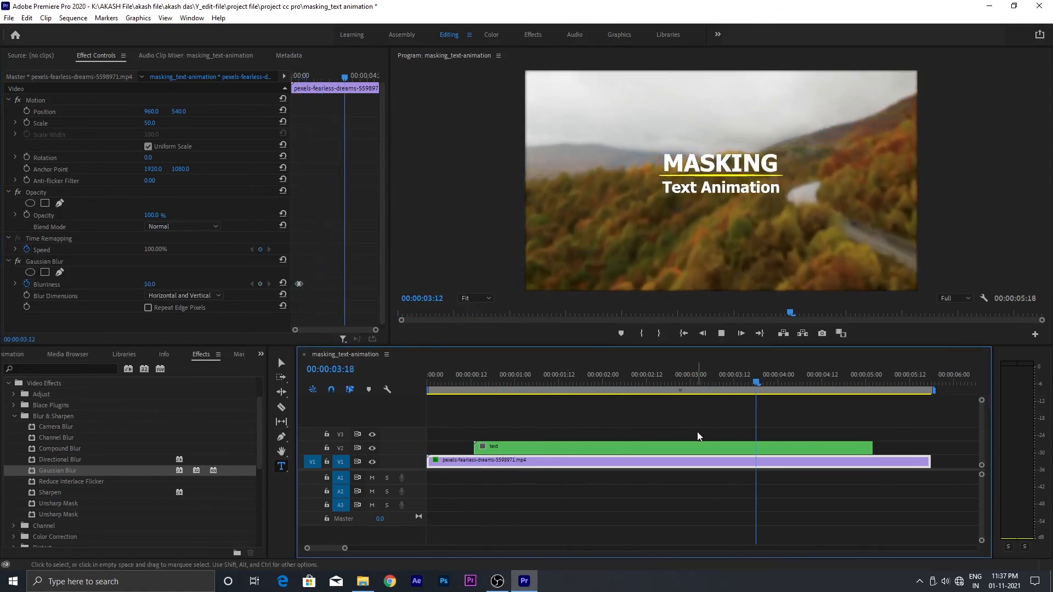
key("Home")
key("space")
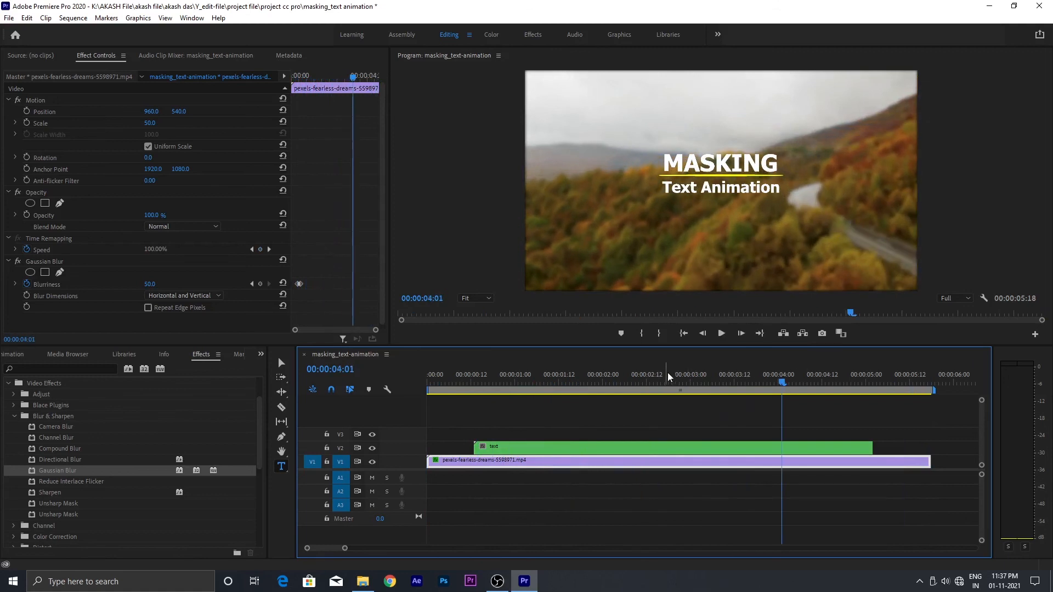
Set the nested text clip's Scale to 99 and its Position to 946, 571.
left_click(635, 377)
left_click(614, 448)
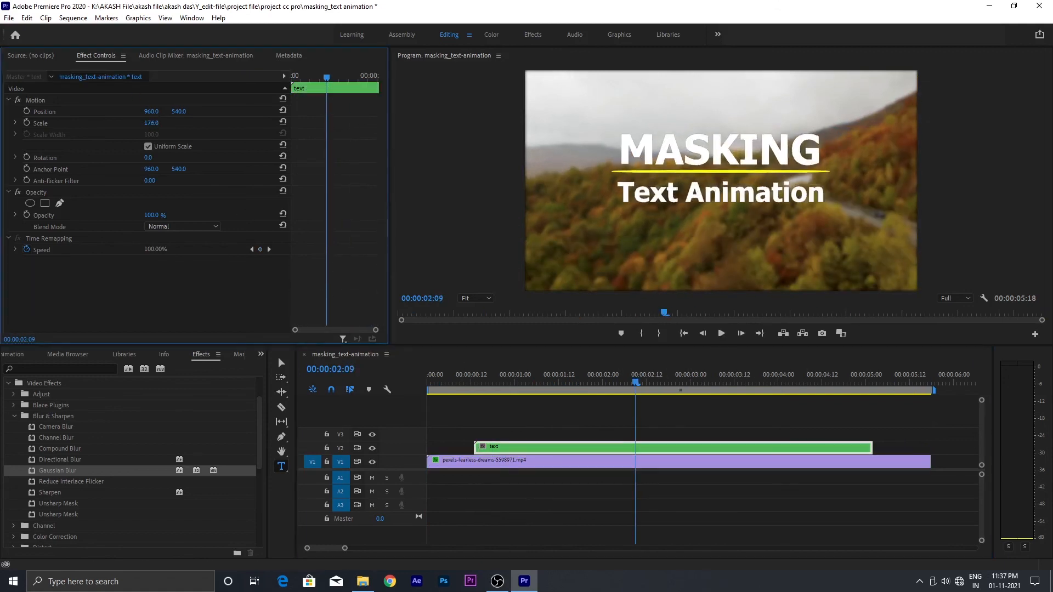
left_click_drag(150, 123, 213, 111)
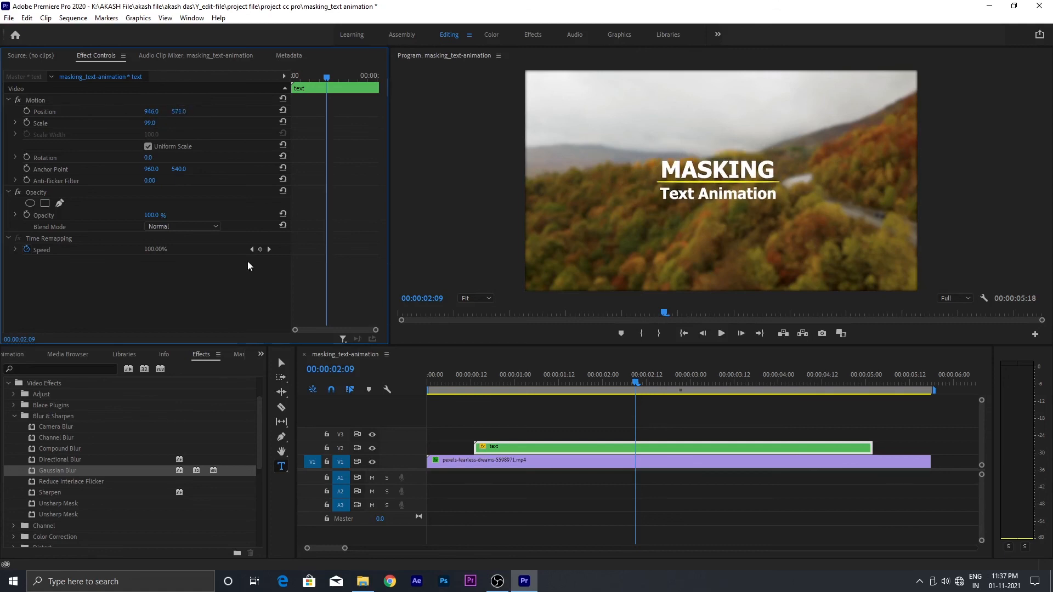
Cool the background video clip with Lumetri Basic Correction by lowering Temperature to -51.1.
left_click(554, 464)
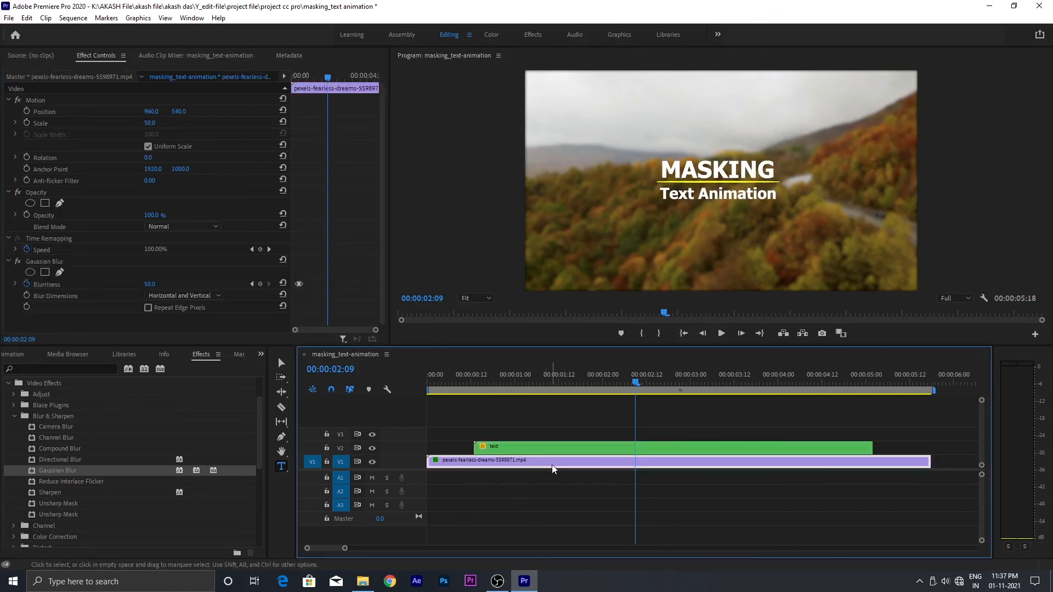
left_click(490, 34)
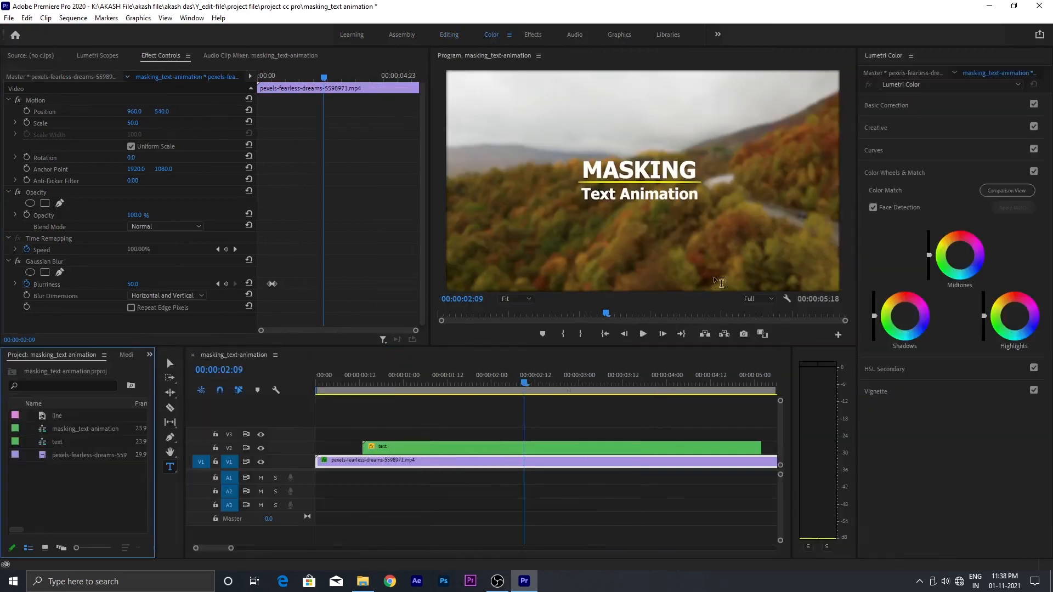
left_click(904, 106)
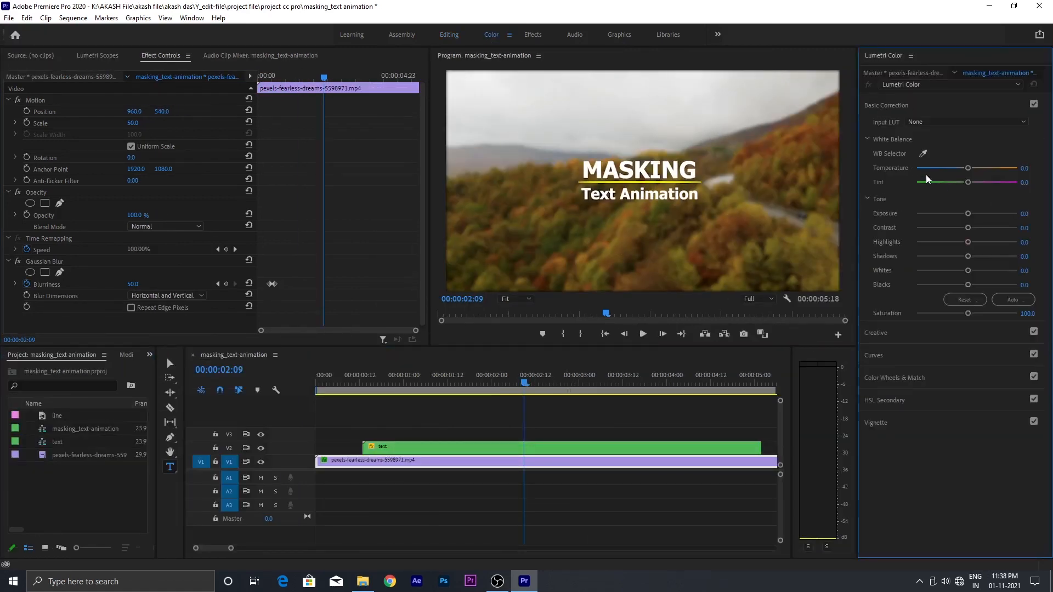
left_click_drag(968, 169, 951, 172)
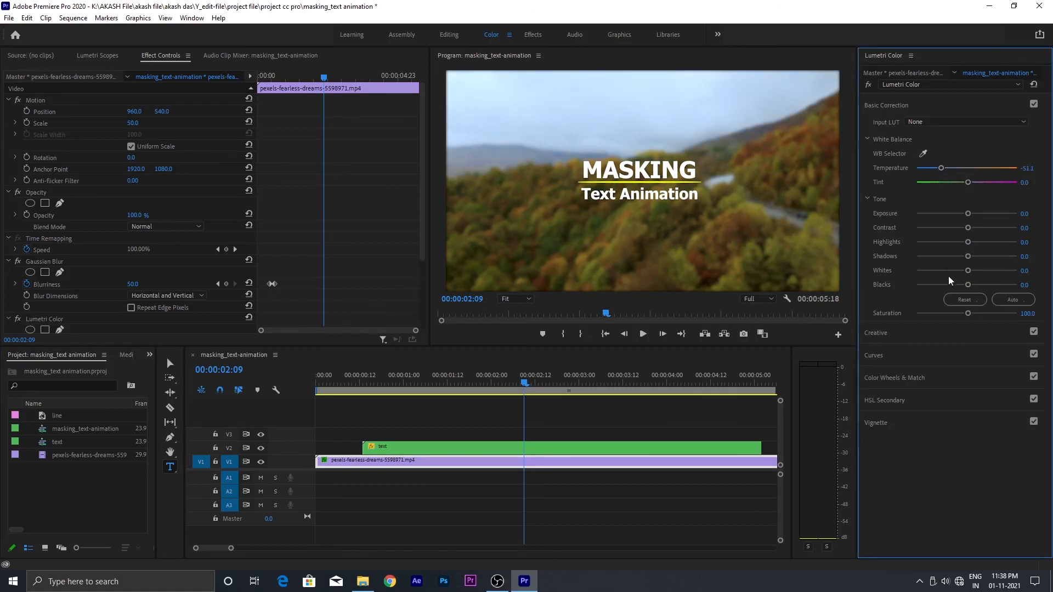
Toggle the background clip's Lumetri Color effect off and on to compare the footage with and without it.
scroll(107, 291, "down", 4)
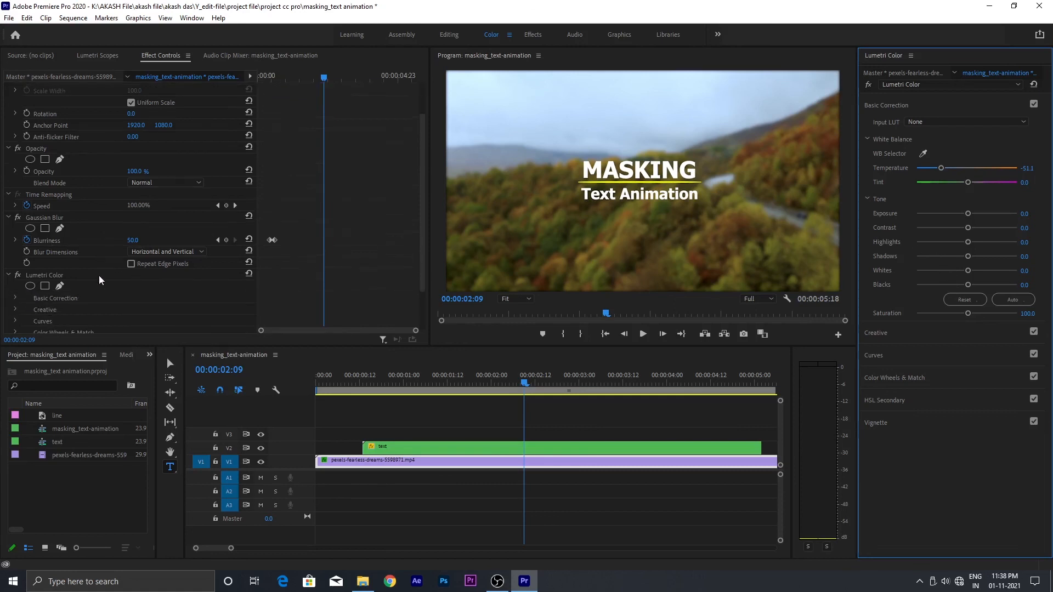
left_click(18, 242)
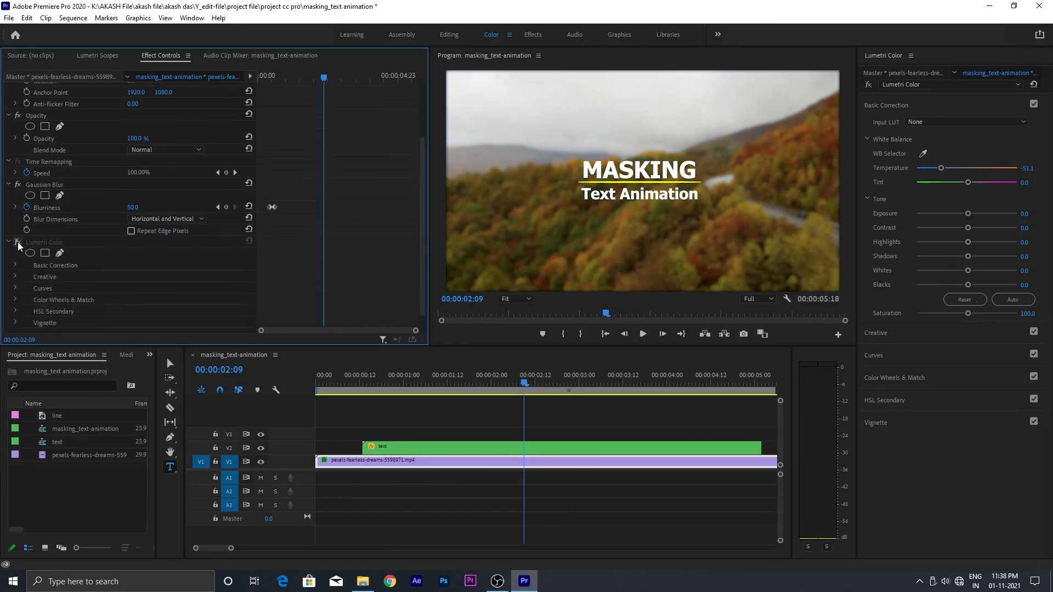
left_click(18, 242)
left_click(17, 242)
left_click(17, 242)
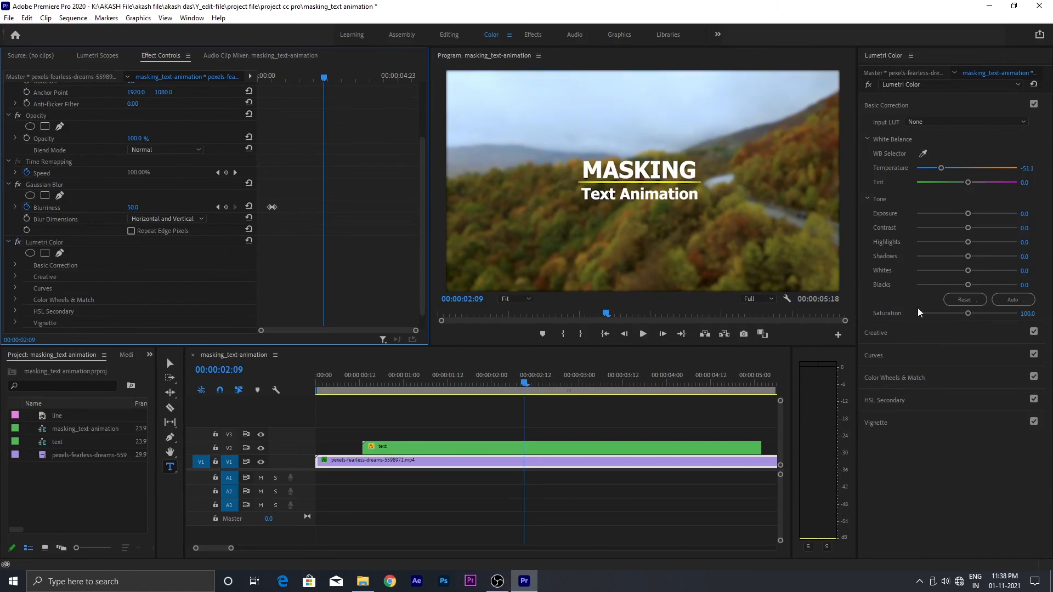